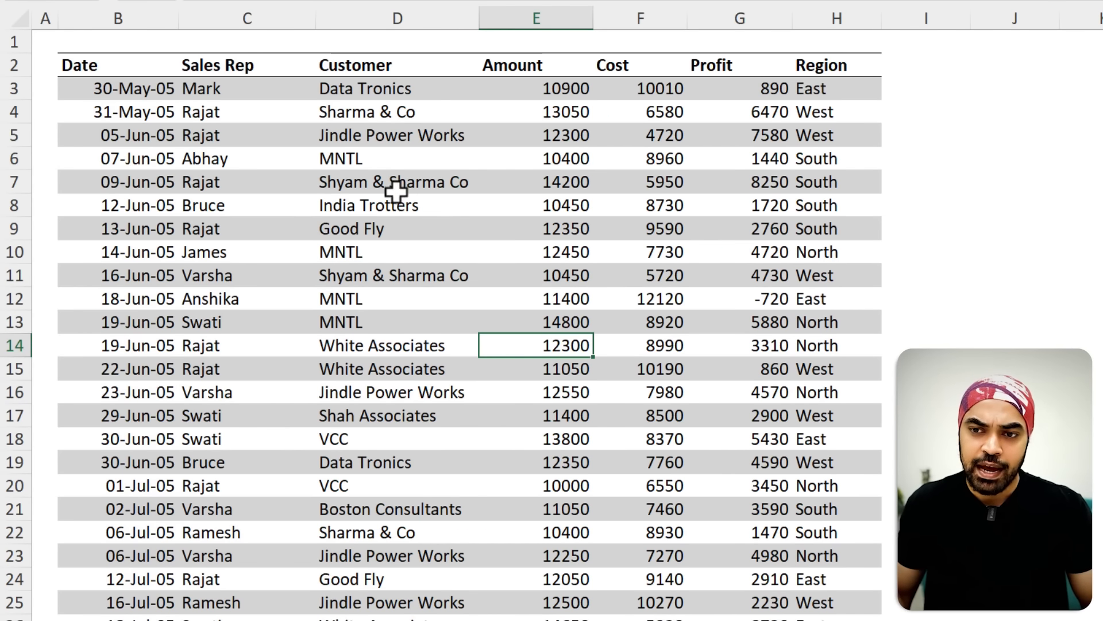
{"action": "left_click_drag", "start_coordinate": [119, 105], "coordinate": [167, 70]}
{"action": "left_click_drag", "start_coordinate": [201, 105], "coordinate": [260, 65]}
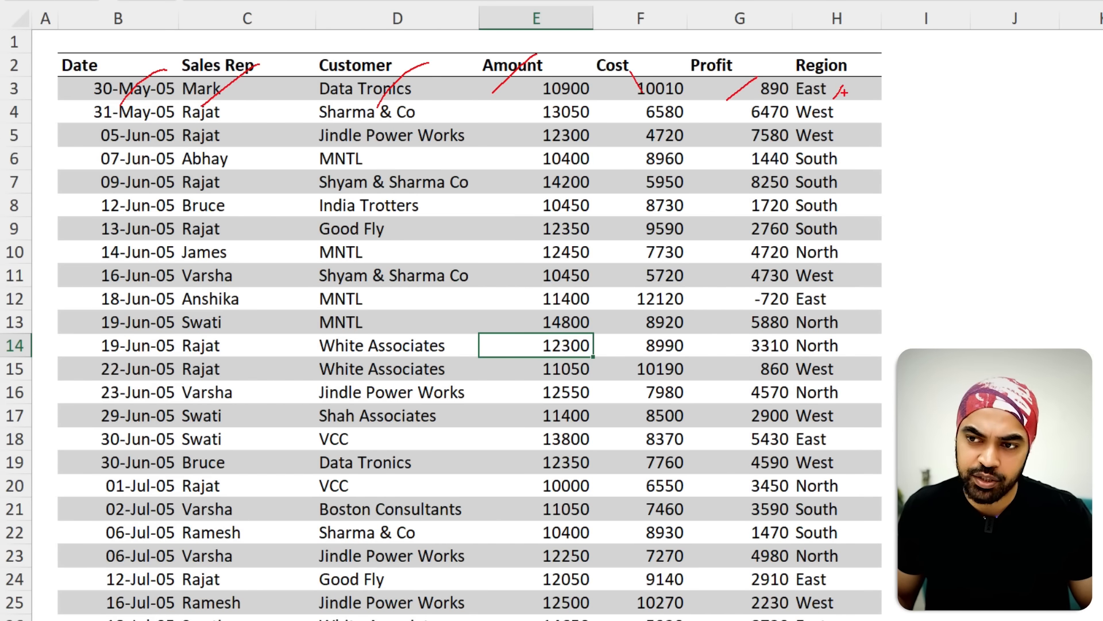
{"action": "key", "text": "Escape"}
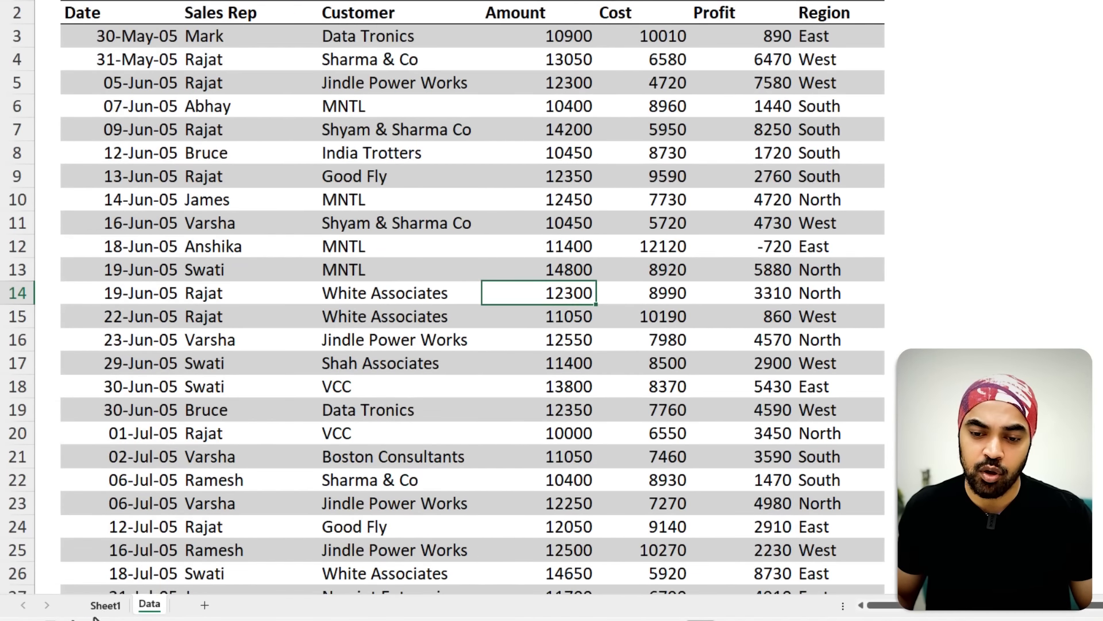
- Build the empty pivot table on Sheet1 with Region in rows and the sum of Amount as values
{"action": "left_click", "coordinate": [105, 605]}
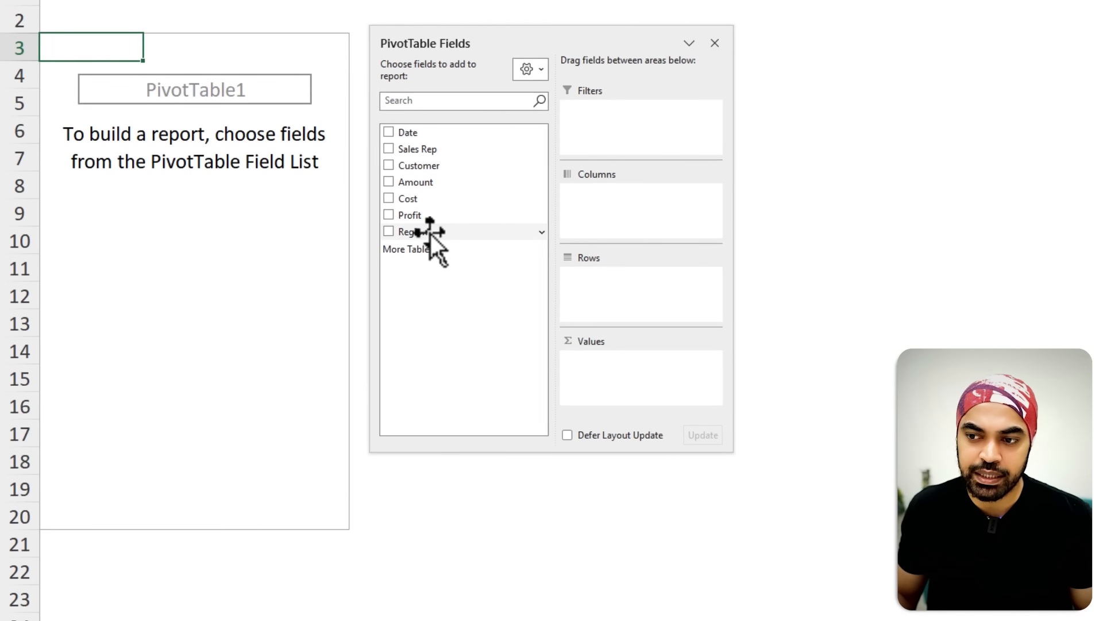
{"action": "left_click_drag", "start_coordinate": [430, 234], "coordinate": [591, 310]}
{"action": "left_click_drag", "start_coordinate": [428, 183], "coordinate": [572, 316]}
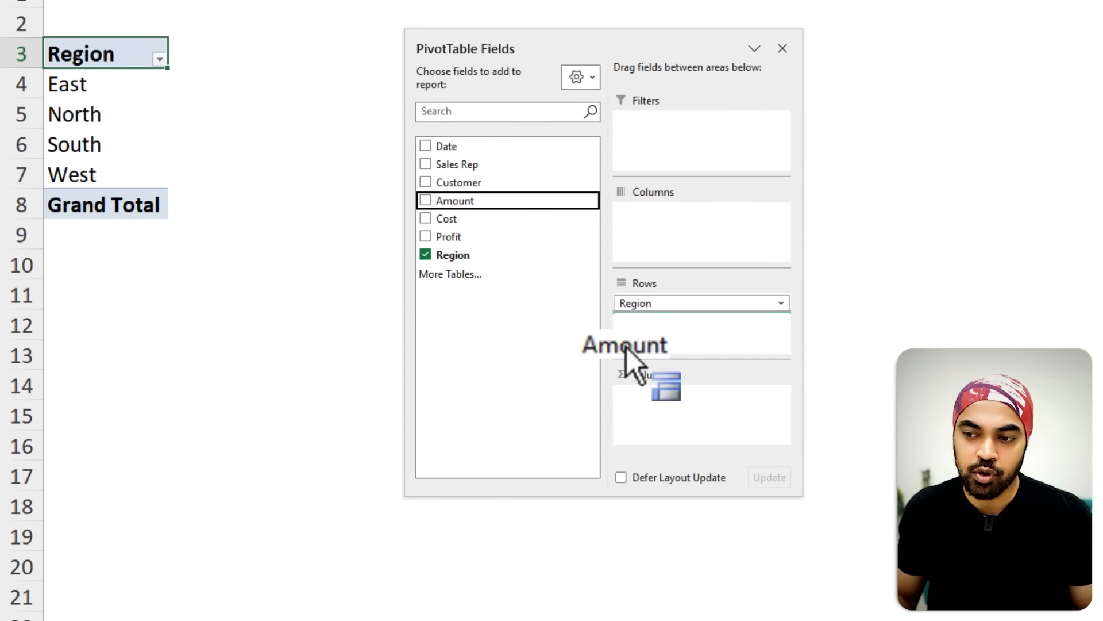
{"action": "left_click_drag", "start_coordinate": [626, 347], "coordinate": [664, 402]}
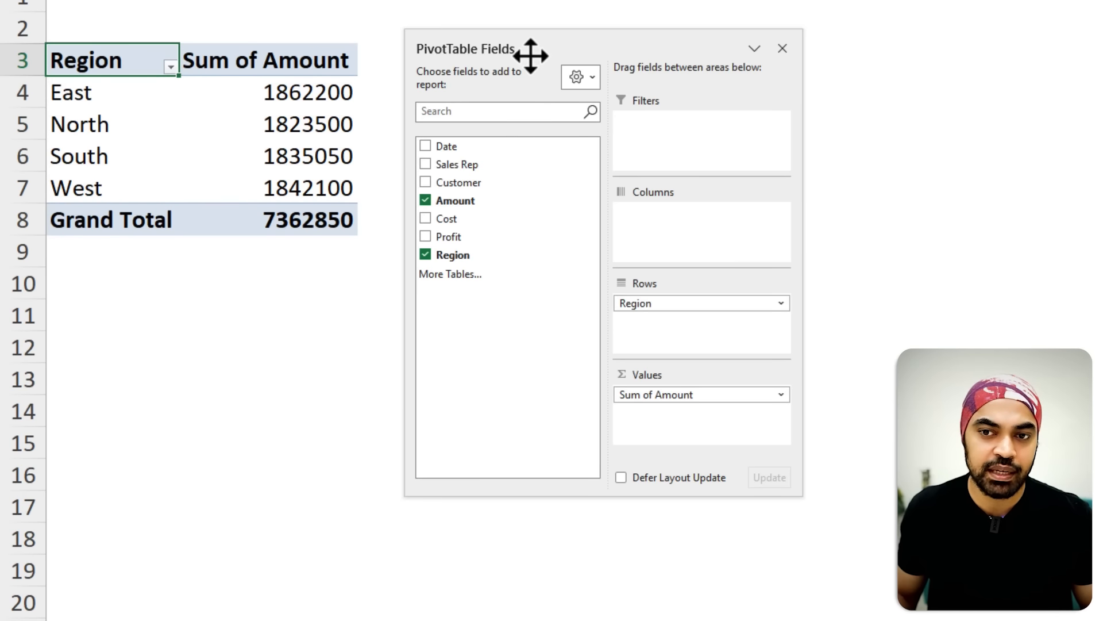
{"action": "left_click_drag", "start_coordinate": [531, 56], "coordinate": [658, 62]}
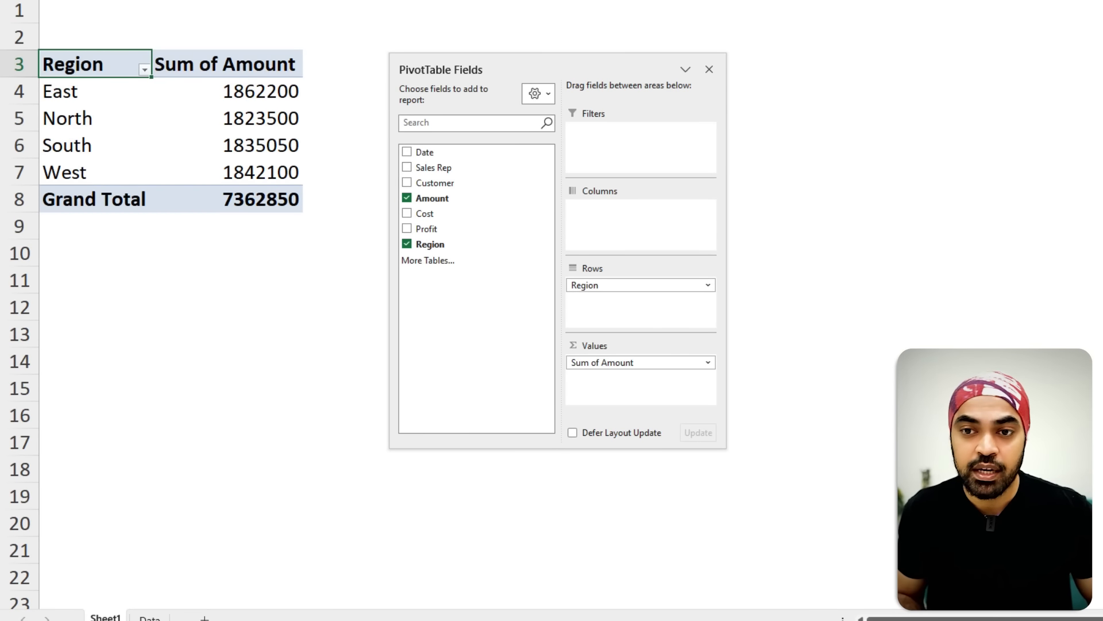
- Duplicate the whole Region pivot table, placing the copy beside the original with its header in row 3
{"action": "key", "text": "ctrl+shift+Down"}
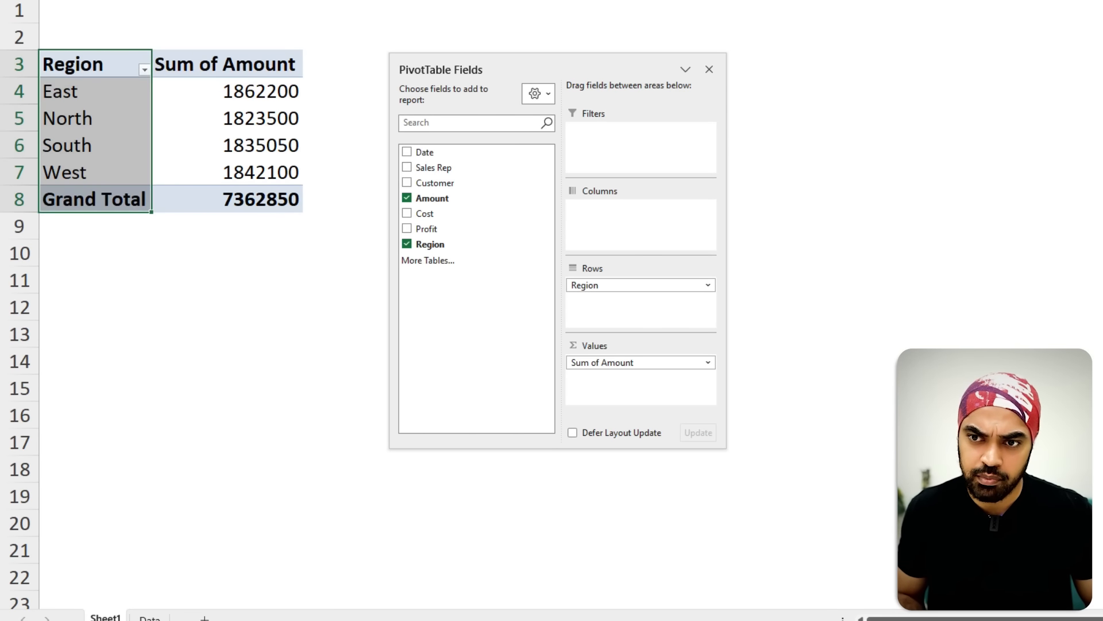
{"action": "key", "text": "ctrl+shift+Right"}
{"action": "key", "text": "ctrl+c"}
{"action": "left_click_drag", "start_coordinate": [552, 68], "coordinate": [817, 40]}
{"action": "left_click", "coordinate": [461, 71]}
{"action": "key", "text": "ctrl+v"}
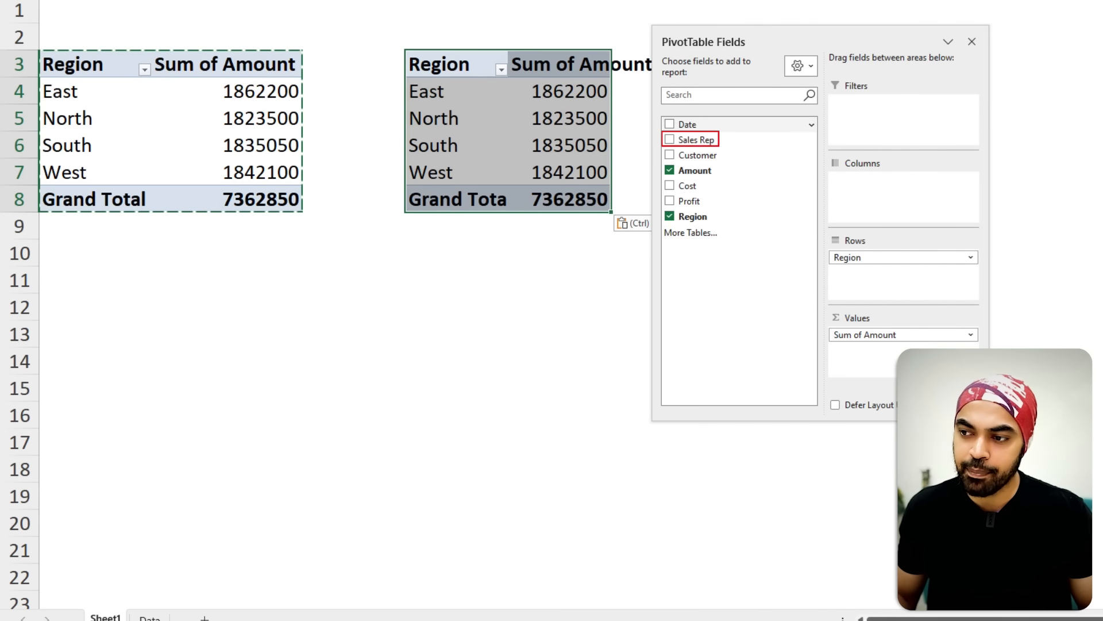
- Add Sales Rep as a second row field beneath Region in the copied pivot table
{"action": "left_click_drag", "start_coordinate": [696, 140], "coordinate": [851, 282]}
{"action": "left_click_drag", "start_coordinate": [832, 35], "coordinate": [1016, 34]}
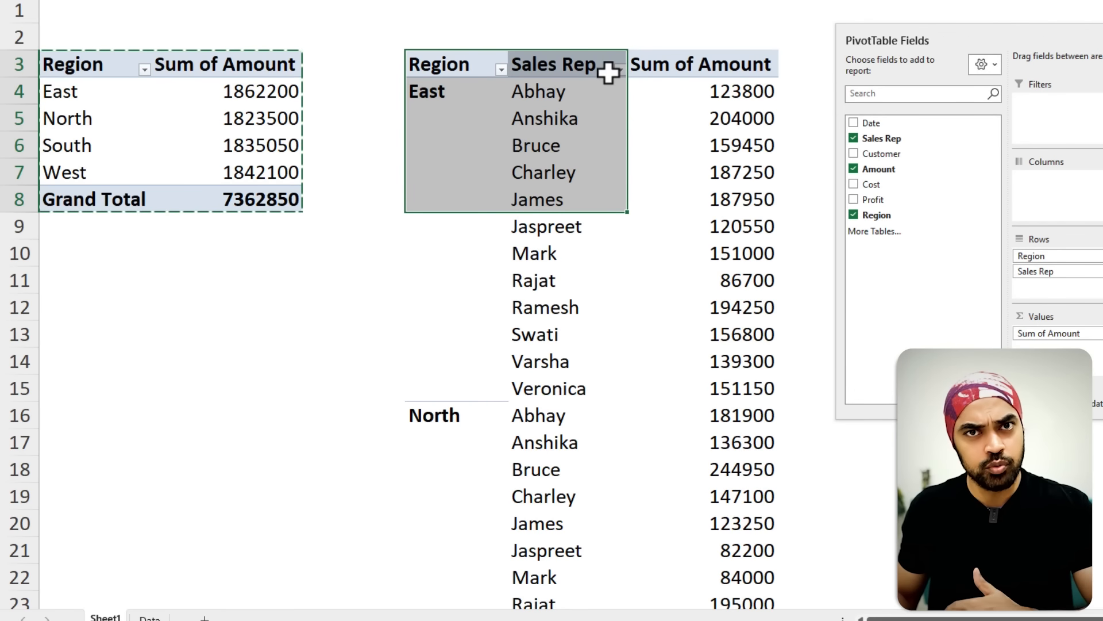
{"action": "left_click_drag", "start_coordinate": [925, 40], "coordinate": [988, 76]}
{"action": "left_click", "coordinate": [718, 170]}
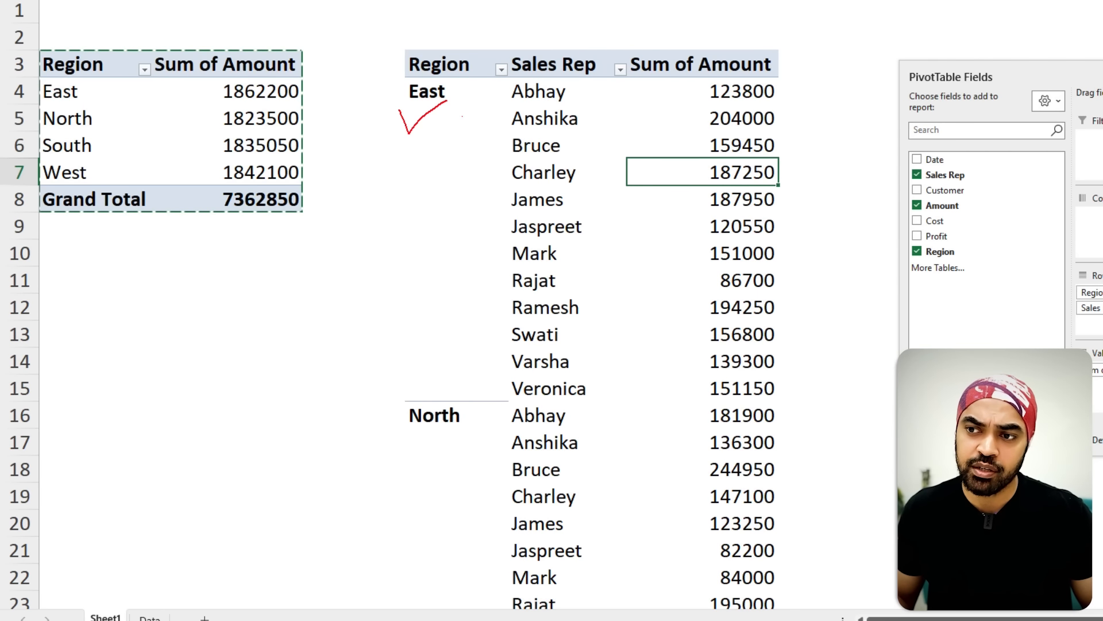
- Sort the sales reps within each region by Sum of Amount from largest to smallest
{"action": "left_click", "coordinate": [747, 120]}
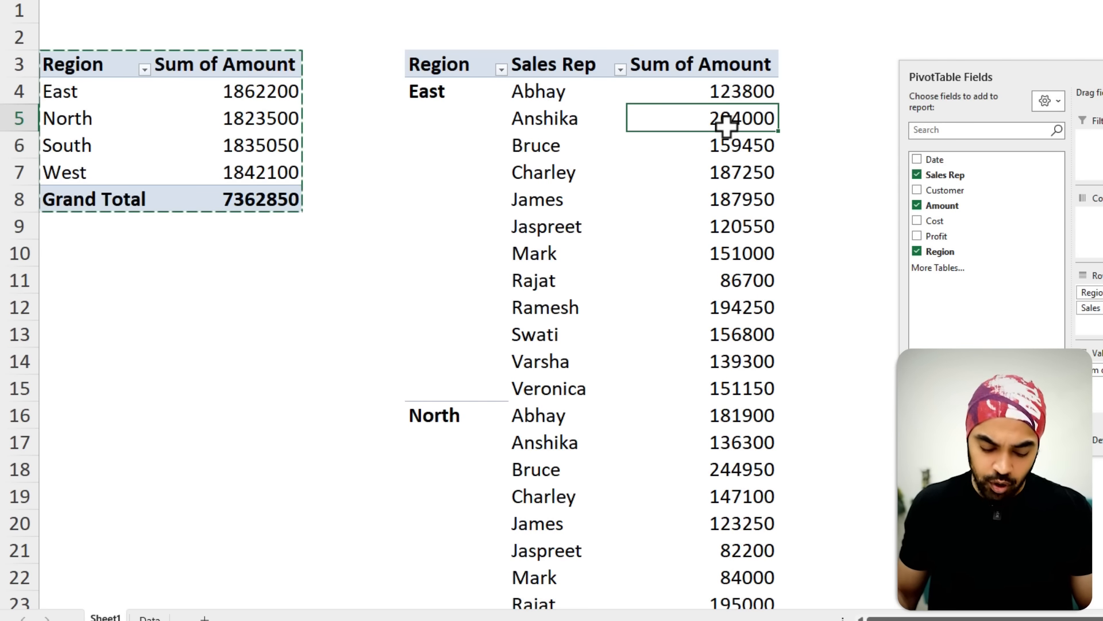
{"action": "key", "text": "alt"}
{"action": "key", "text": "a"}
{"action": "key", "text": "s"}
{"action": "key", "text": "d"}
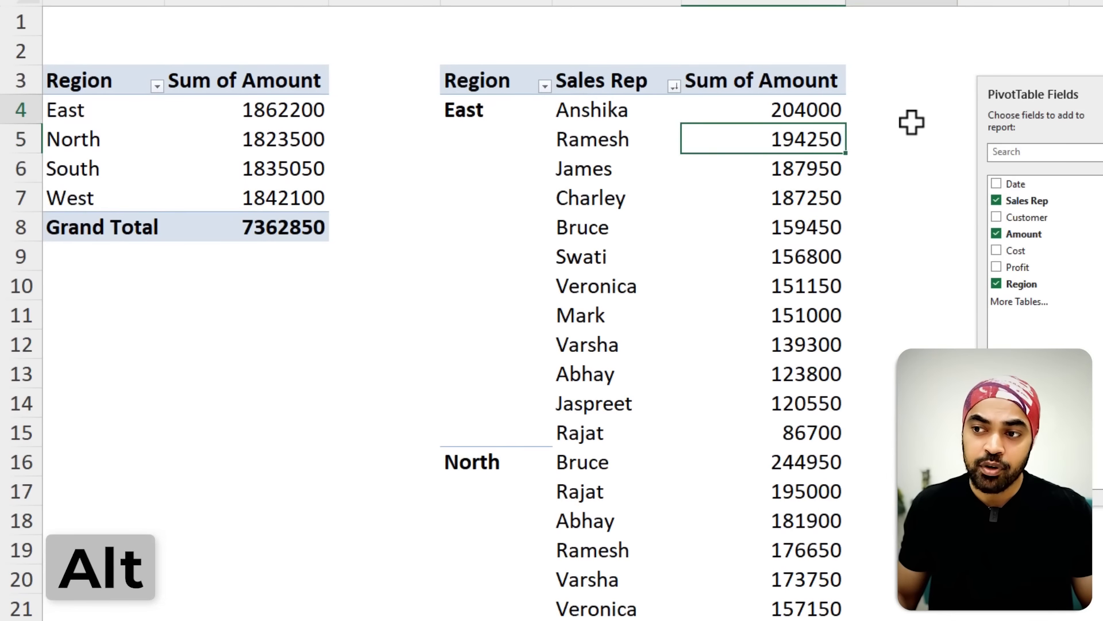
{"action": "left_click", "coordinate": [912, 122]}
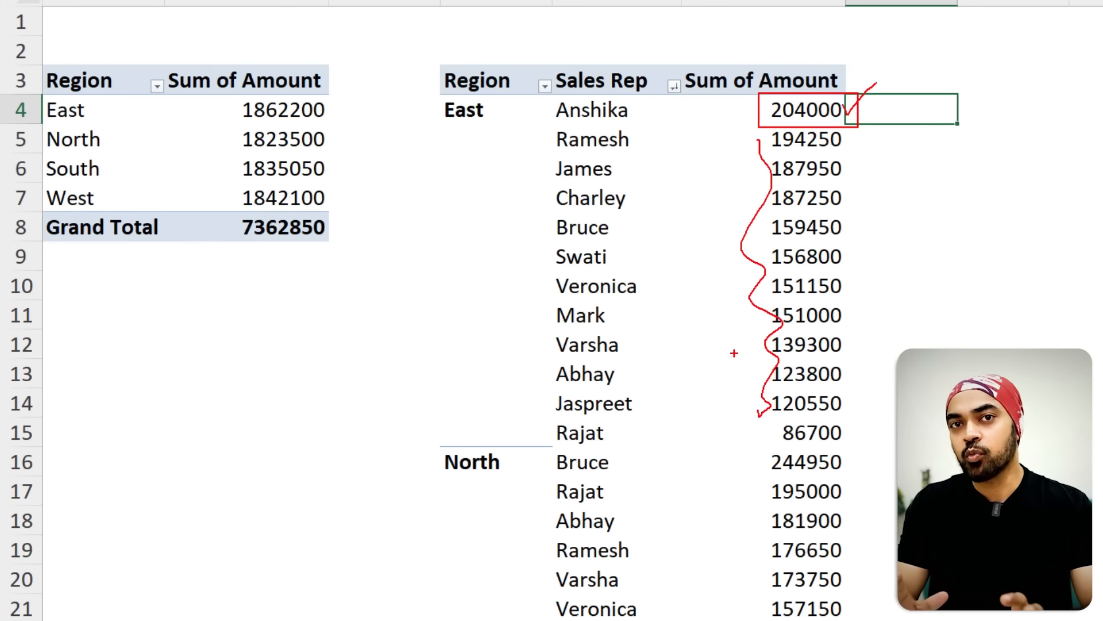
{"action": "key", "text": "Escape"}
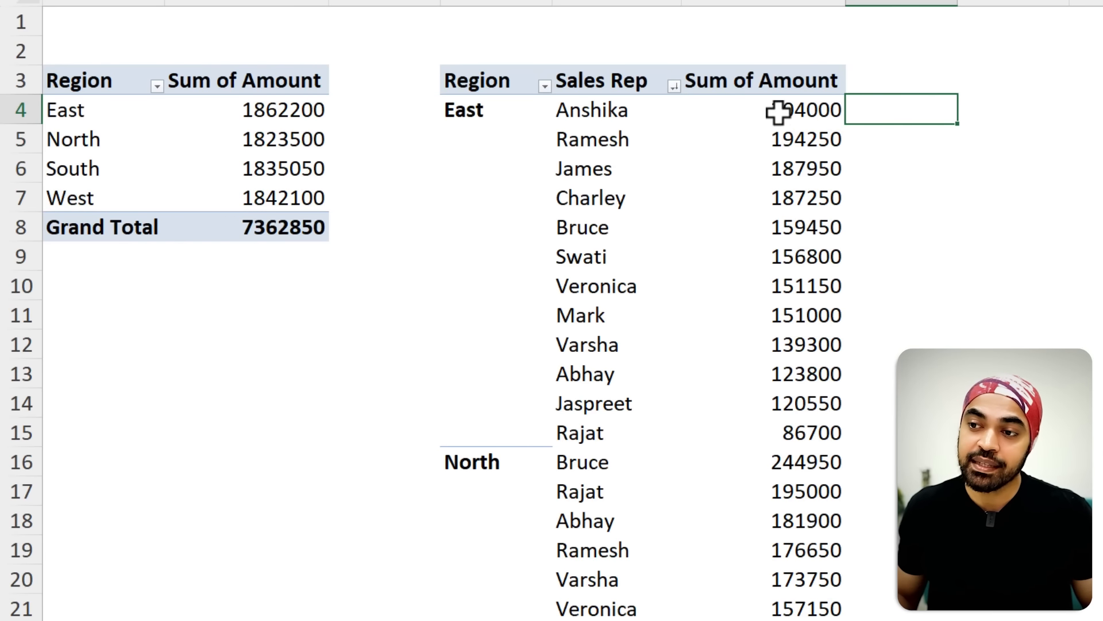
{"action": "key", "text": "ctrl+2"}
{"action": "mouse_move", "coordinate": [788, 107]}
{"action": "left_mouse_down"}
{"action": "mouse_move", "coordinate": [845, 124]}
{"action": "mouse_move", "coordinate": [660, 30]}
{"action": "left_mouse_up"}
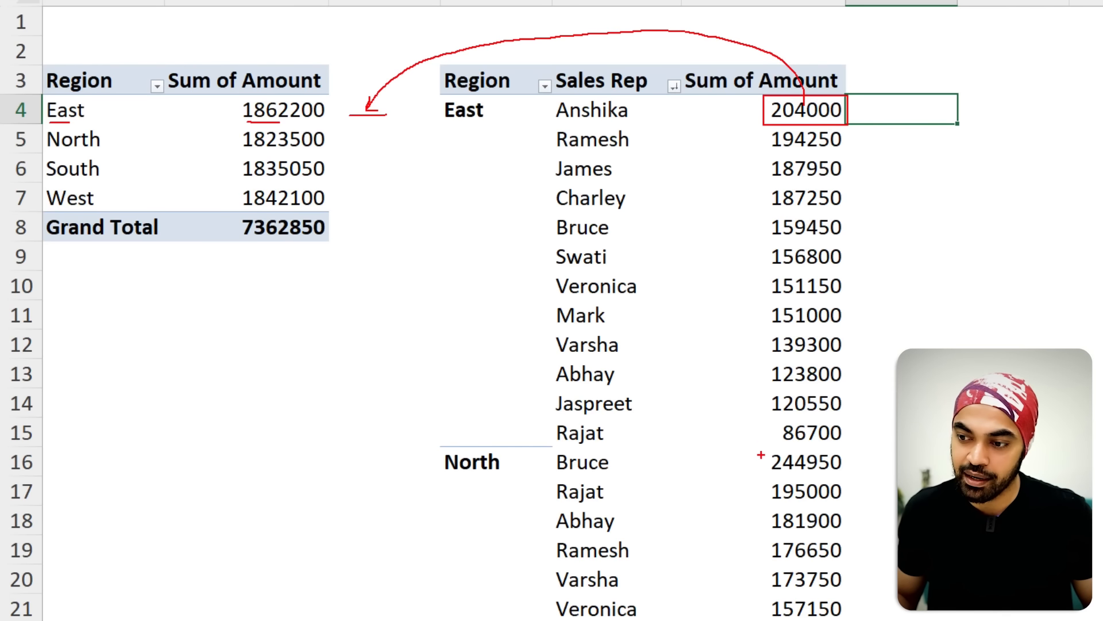
{"action": "left_click_drag", "start_coordinate": [756, 448], "coordinate": [853, 478]}
{"action": "mouse_move", "coordinate": [803, 478]}
{"action": "left_mouse_down"}
{"action": "mouse_move", "coordinate": [569, 472]}
{"action": "mouse_move", "coordinate": [369, 192]}
{"action": "left_mouse_up"}
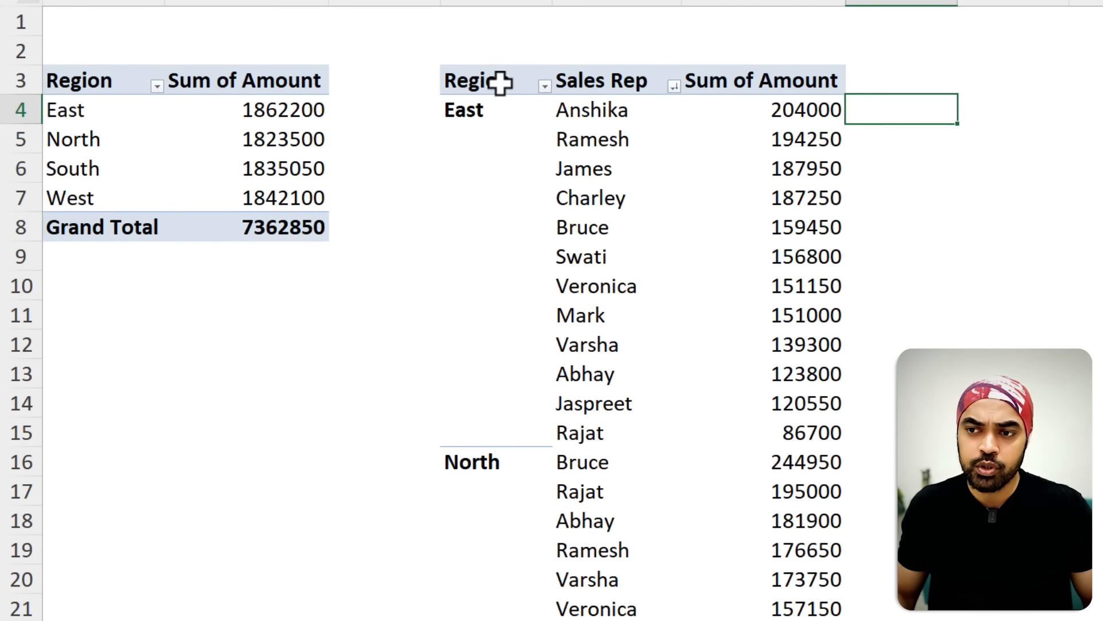
{"action": "left_click_drag", "start_coordinate": [497, 86], "coordinate": [790, 461]}
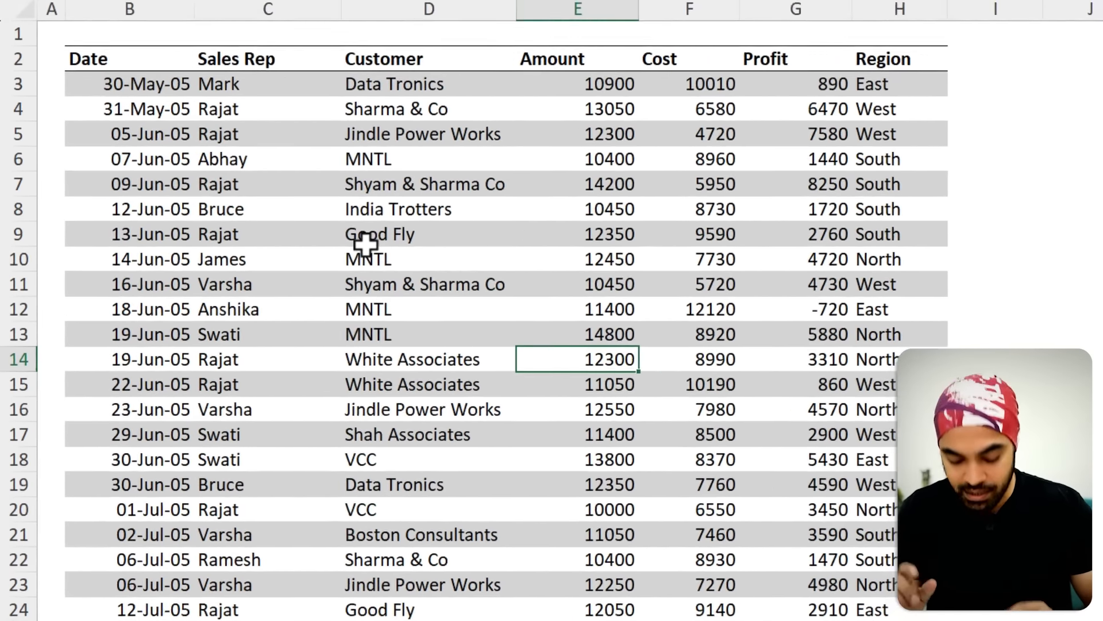
- Insert a pivot table from the Data table on a new worksheet, adding the data to the Data Model
{"action": "key", "text": "alt"}
{"action": "key", "text": "n"}
{"action": "key", "text": "v"}
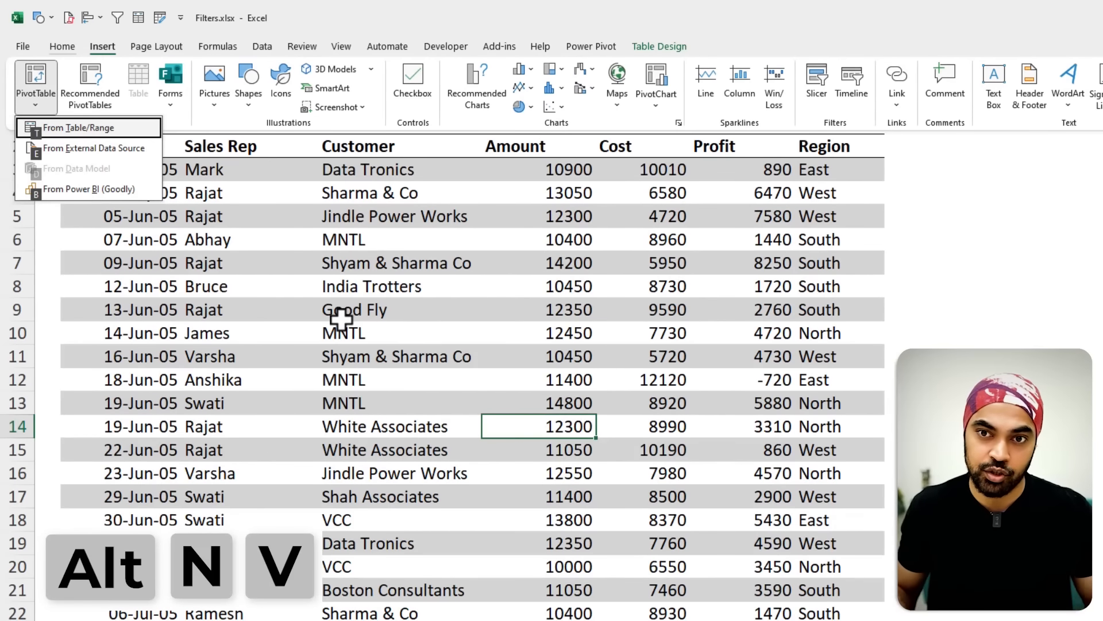
{"action": "key", "text": "t"}
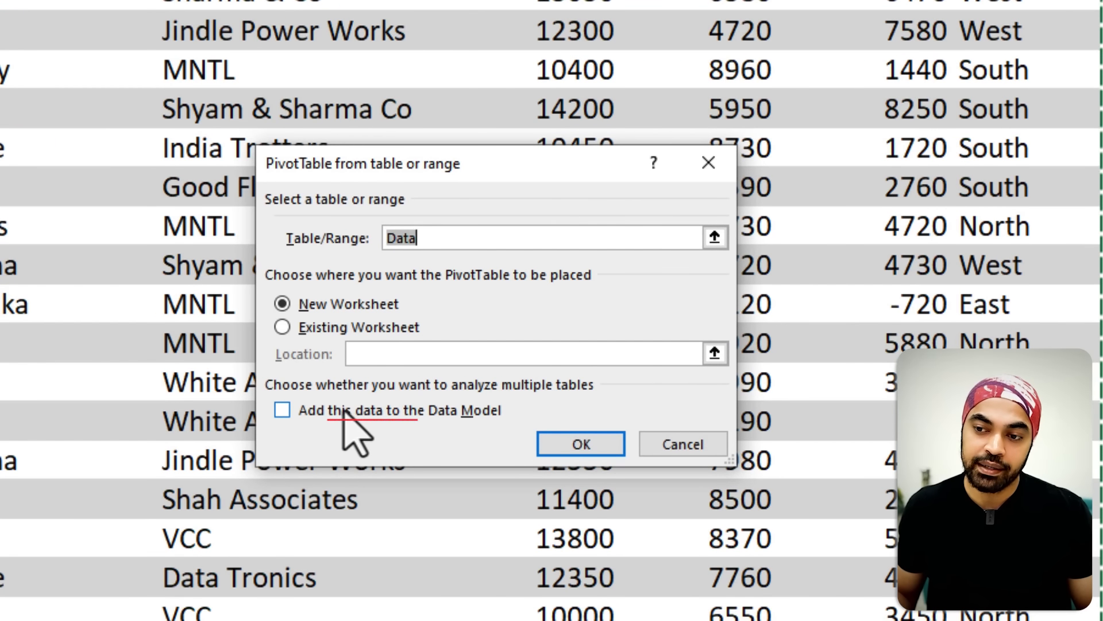
{"action": "left_click", "coordinate": [352, 410]}
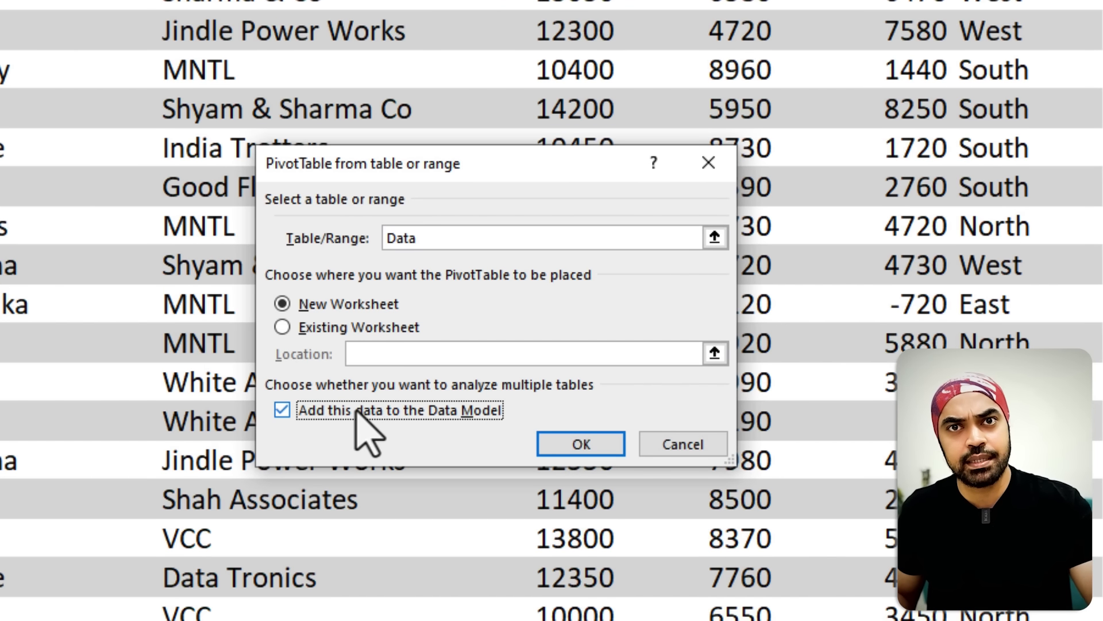
{"action": "left_click", "coordinate": [581, 444]}
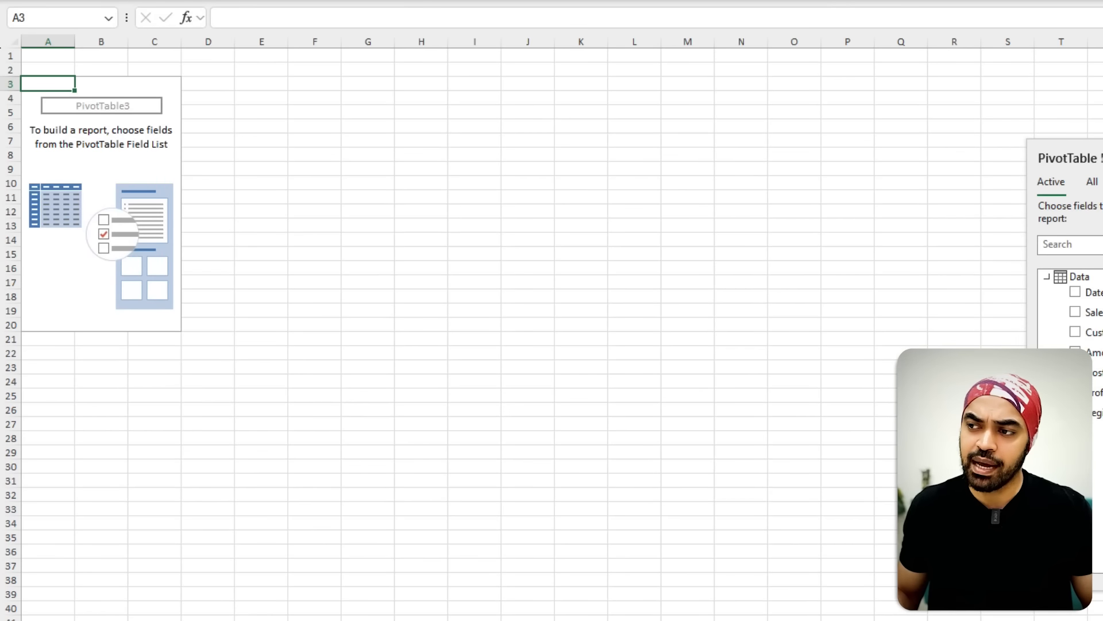
- Place the Region field in the rows of the new Data Model pivot table
{"action": "left_click_drag", "start_coordinate": [1102, 161], "coordinate": [652, 126]}
{"action": "scroll", "coordinate": [140, 189], "scroll_direction": "up", "scroll_amount": 8}
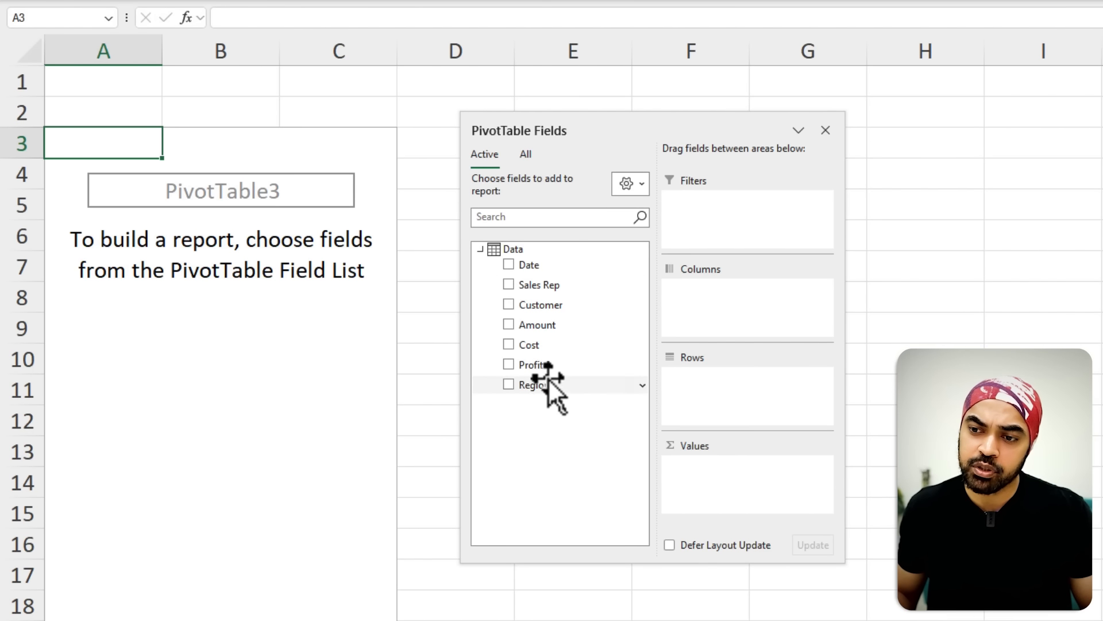
{"action": "left_click_drag", "start_coordinate": [548, 380], "coordinate": [718, 415]}
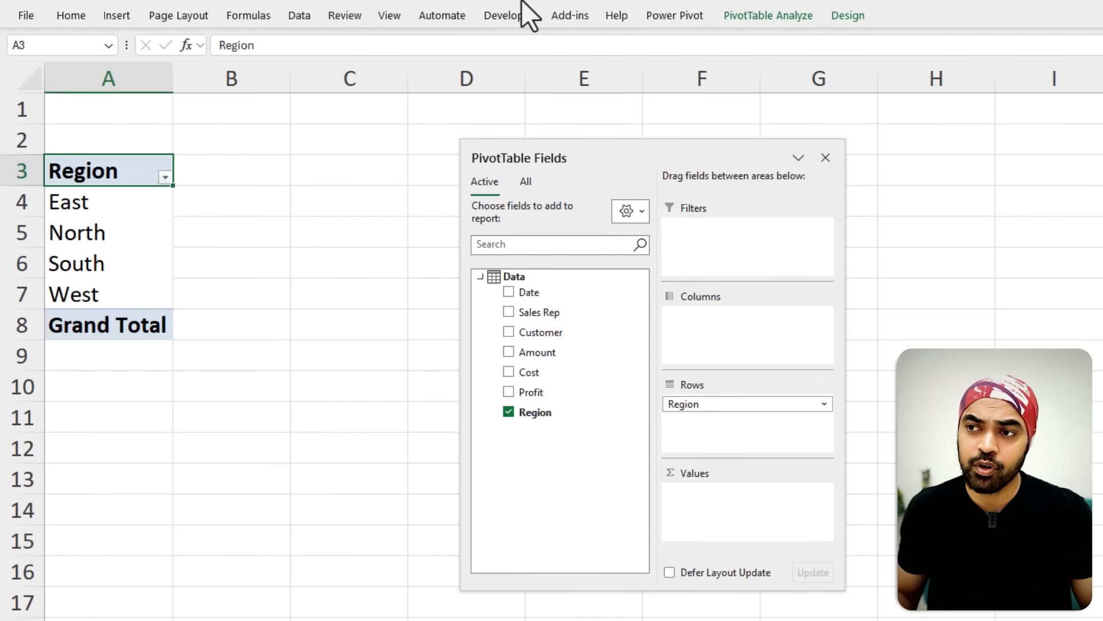
- Start a new Power Pivot measure in the Data table and name it Total Sales
{"action": "left_click", "coordinate": [674, 29]}
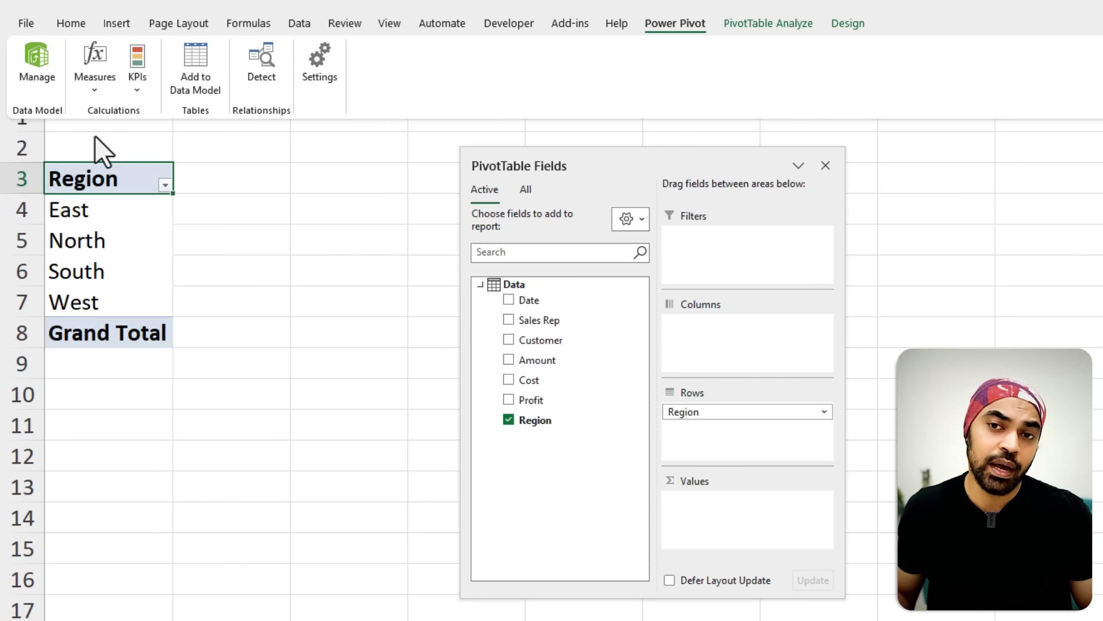
{"action": "left_click", "coordinate": [92, 90]}
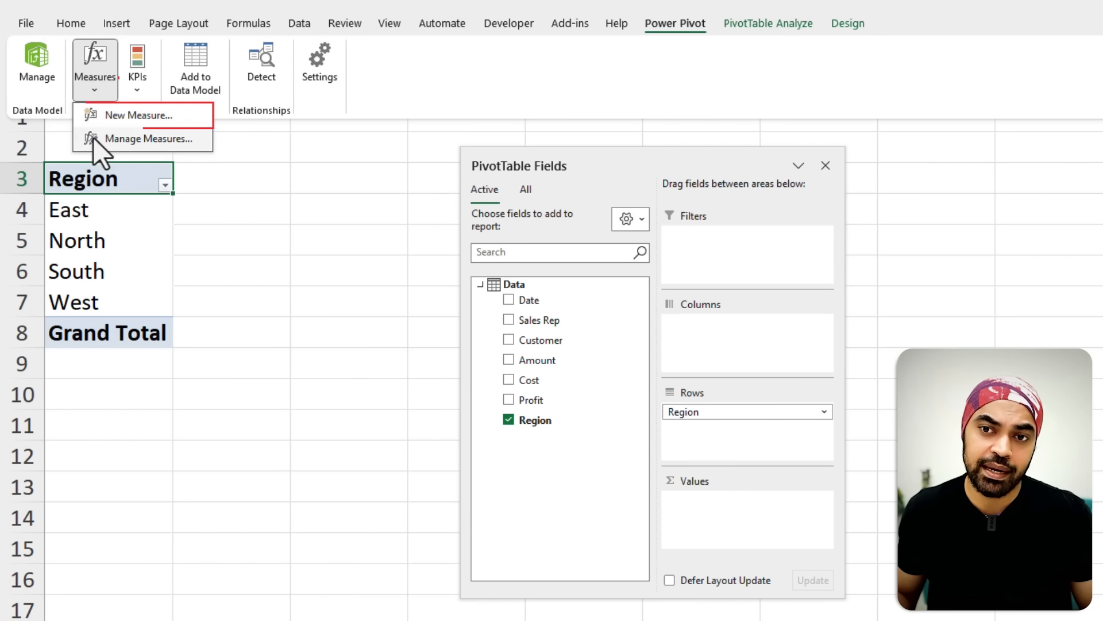
{"action": "left_click", "coordinate": [151, 120]}
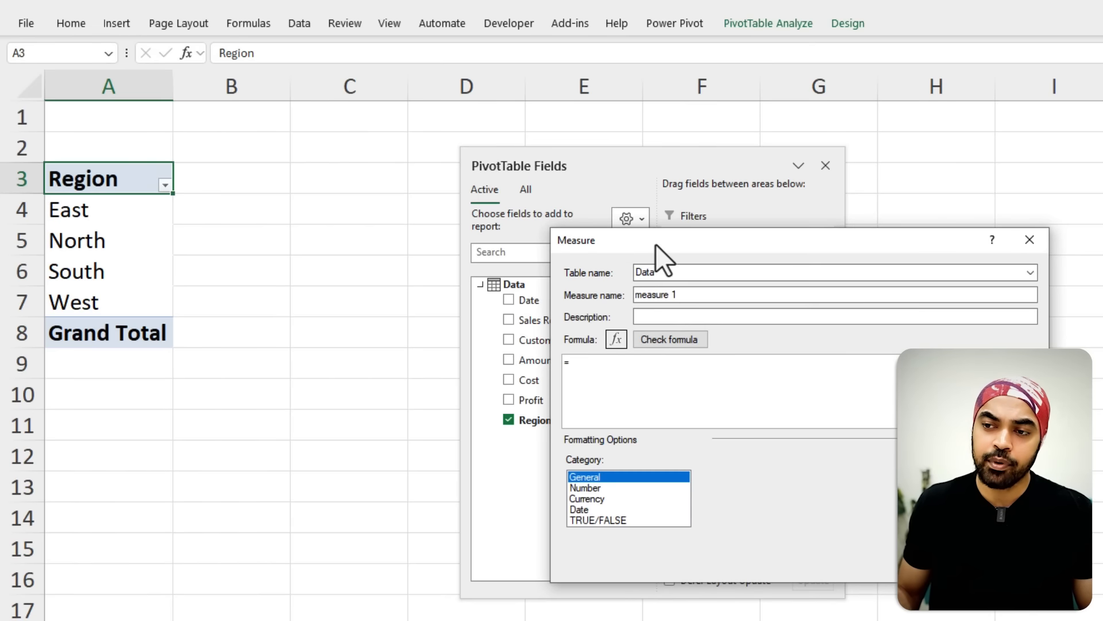
{"action": "left_click_drag", "start_coordinate": [656, 245], "coordinate": [290, 203]}
{"action": "left_click_drag", "start_coordinate": [346, 258], "coordinate": [270, 256]}
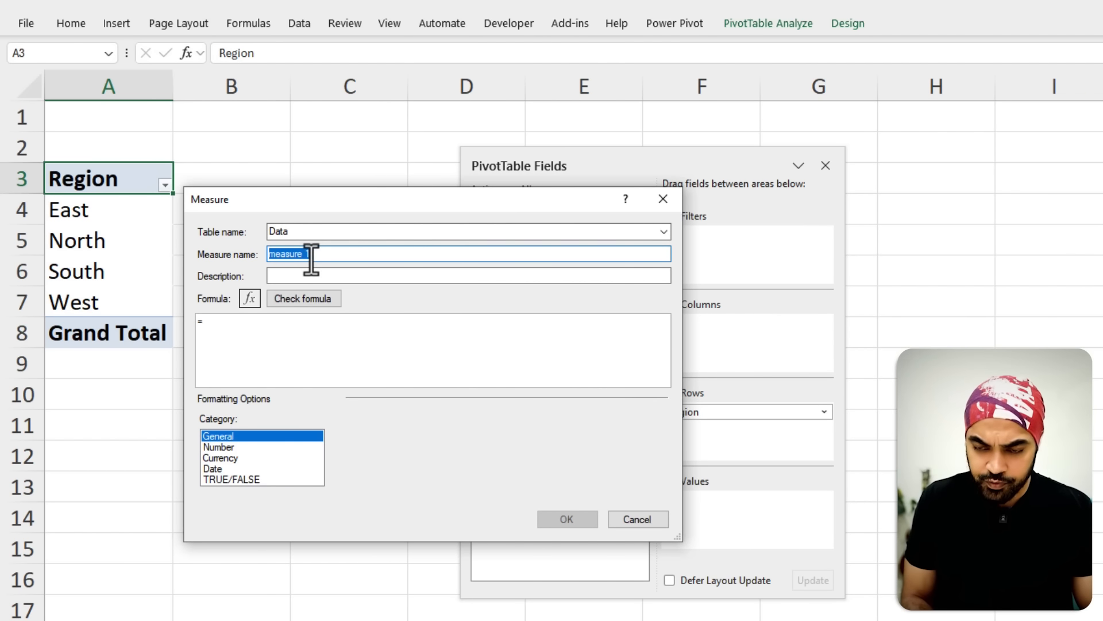
{"action": "type", "text": "Total Sales"}
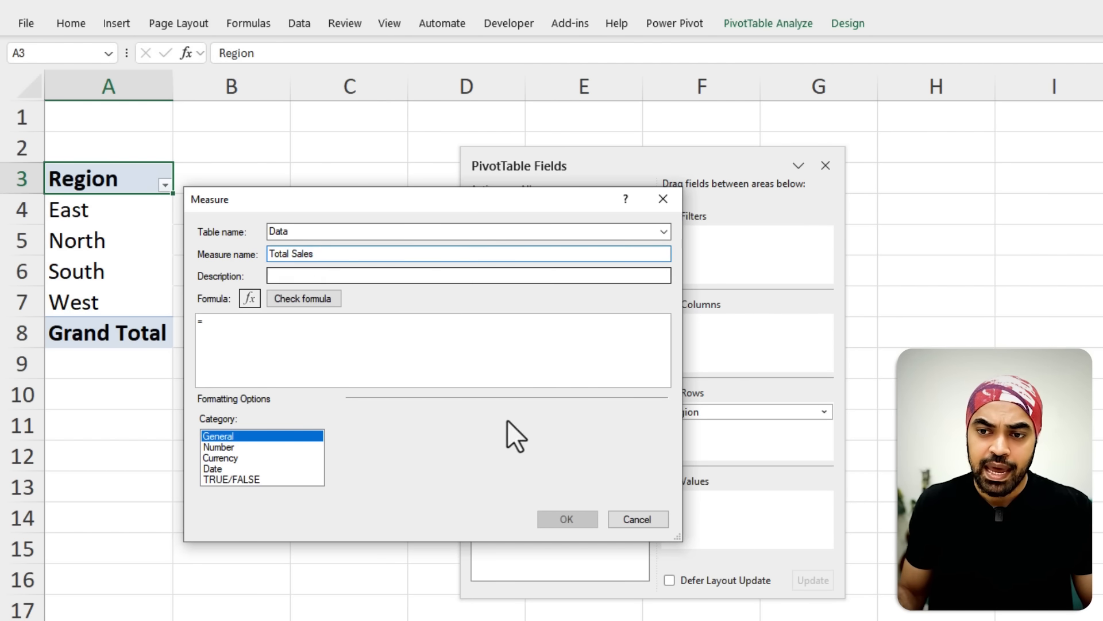
- Enter the measure's formula as =SUM(Data[Amount]) in an enlarged measure dialog
{"action": "left_click_drag", "start_coordinate": [678, 539], "coordinate": [853, 616]}
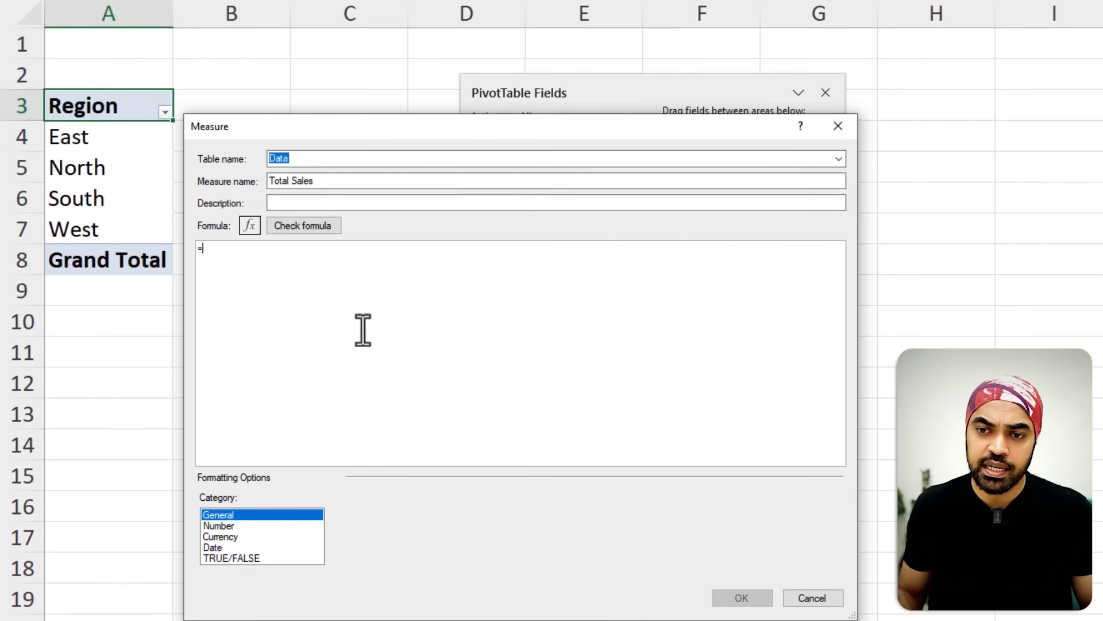
{"action": "scroll", "coordinate": [362, 396], "scroll_direction": "up", "scroll_amount": 8}
{"action": "type", "text": "sum("}
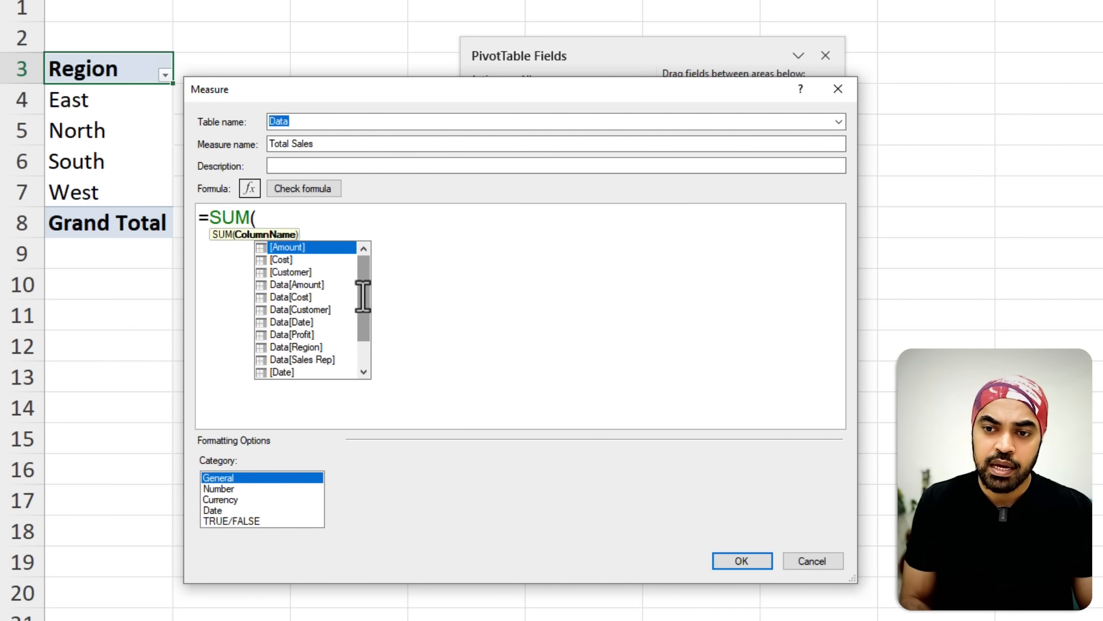
{"action": "type", "text": "amou"}
{"action": "key", "text": "Down"}
{"action": "key", "text": "Tab"}
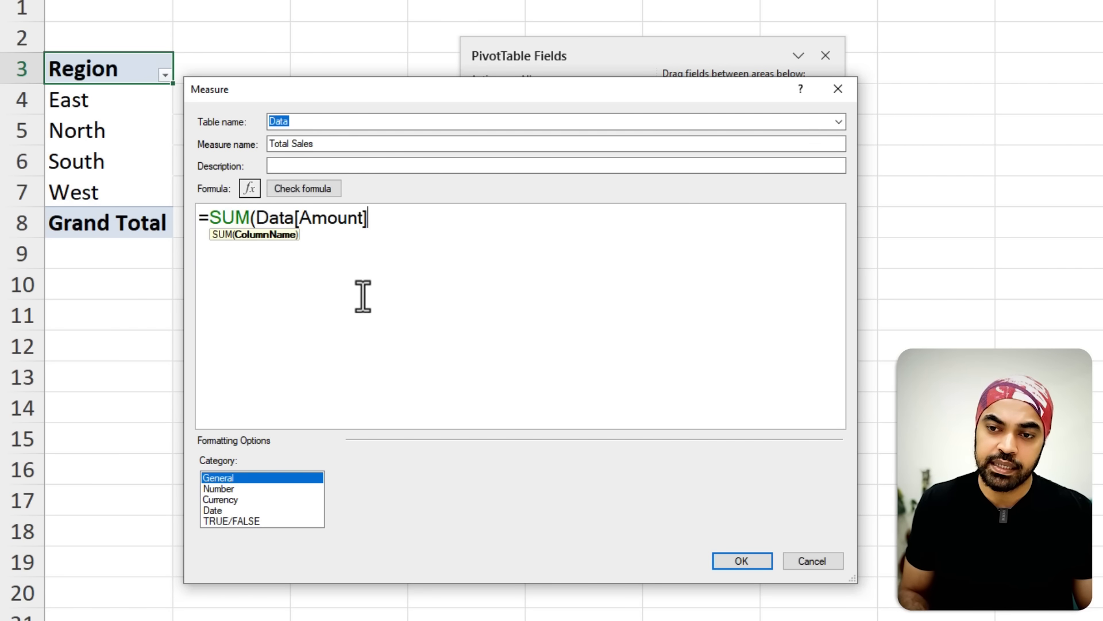
{"action": "type", "text": ")"}
- Format the Total Sales measure as a number with 0 decimal places and a thousands separator, and create it
{"action": "left_click", "coordinate": [232, 489]}
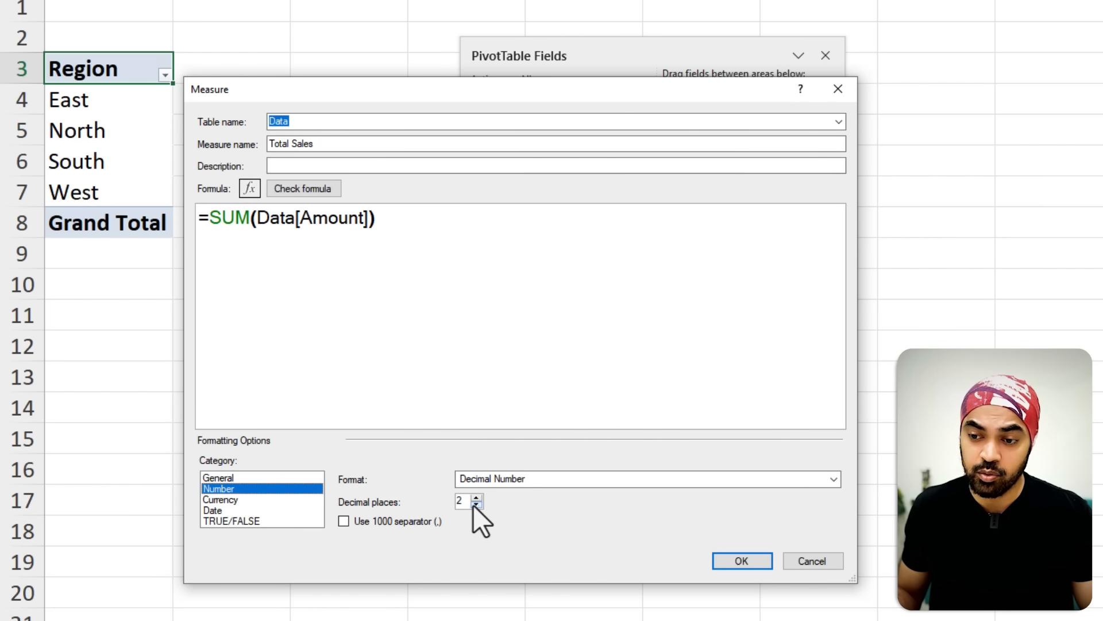
{"action": "left_click", "coordinate": [476, 504]}
{"action": "left_click", "coordinate": [476, 504]}
{"action": "left_click", "coordinate": [354, 524]}
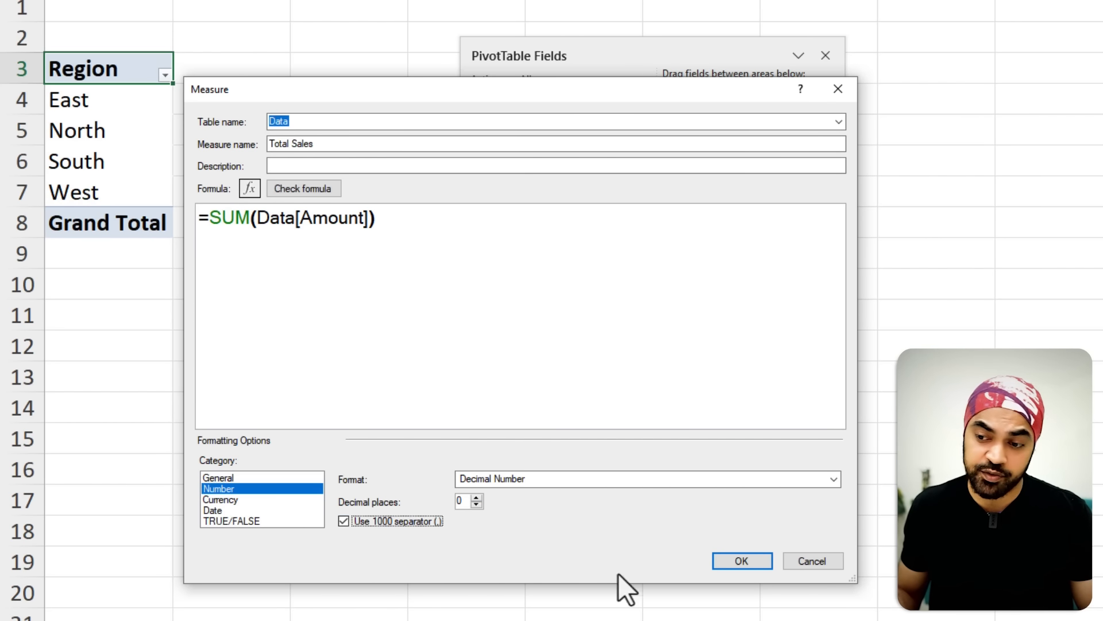
{"action": "left_click", "coordinate": [725, 560]}
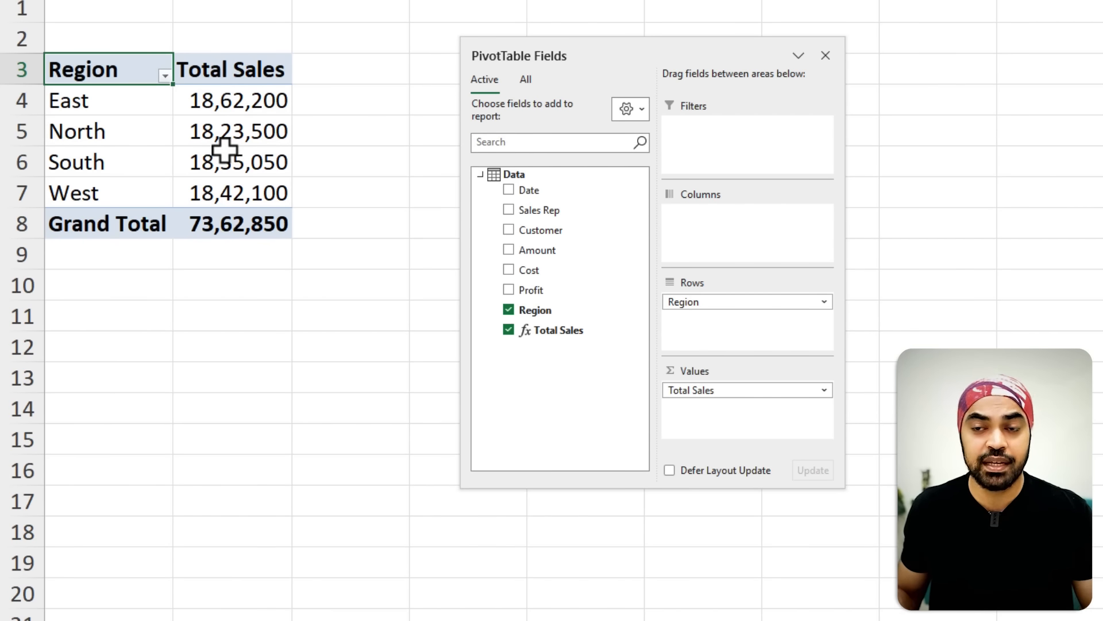
{"action": "left_click", "coordinate": [271, 101]}
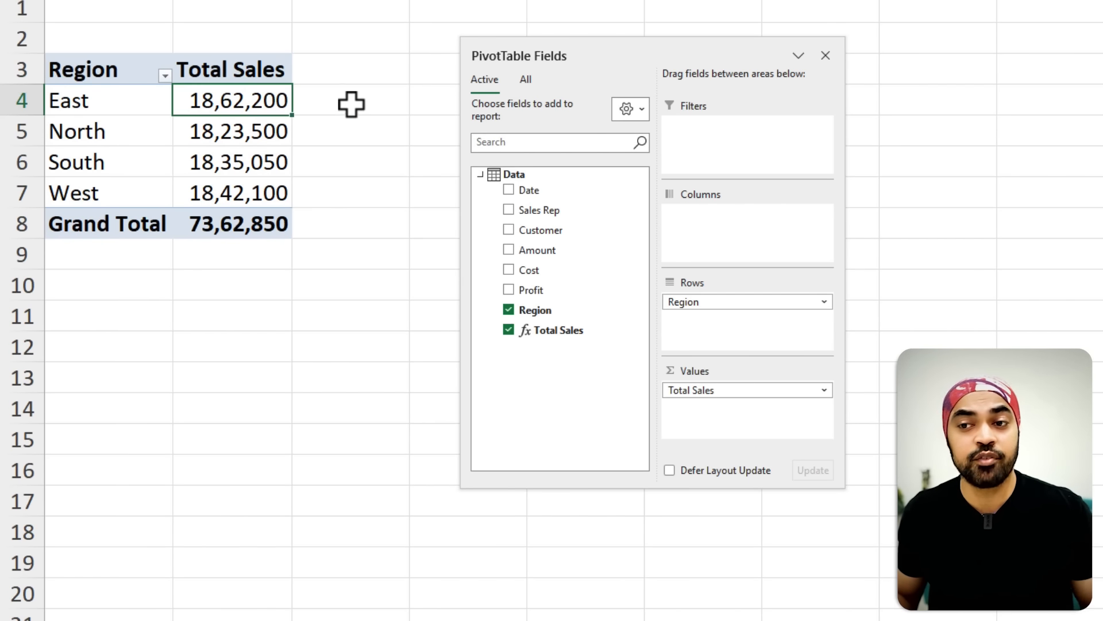
- Examine the sales rep amounts within each region in the pivot table on Sheet1
{"action": "left_click", "coordinate": [351, 104]}
{"action": "left_click", "coordinate": [72, 106]}
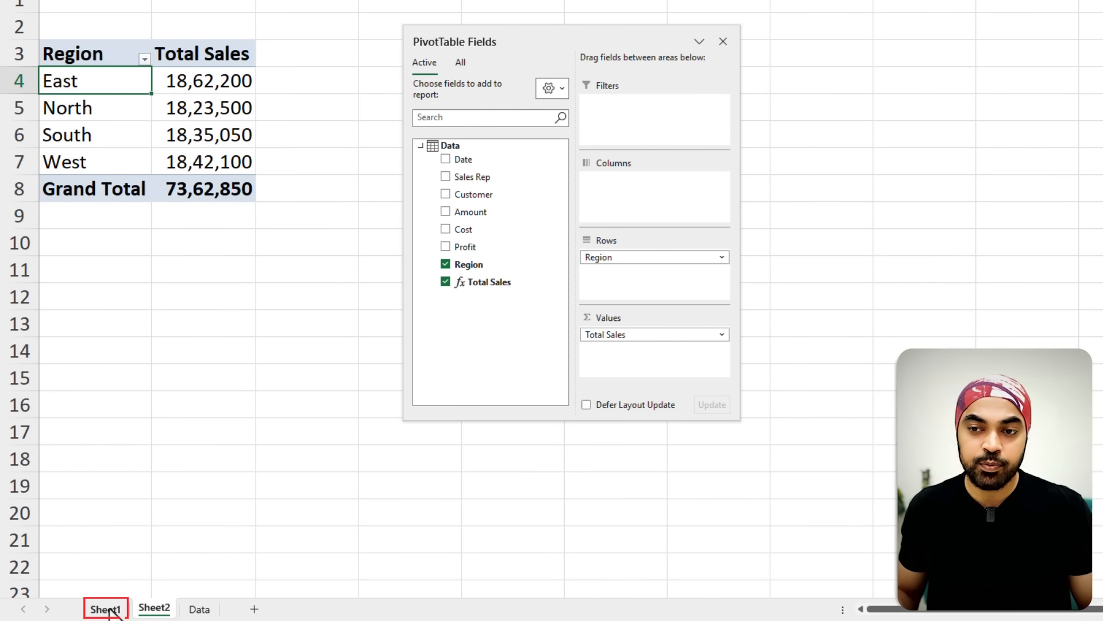
{"action": "left_click", "coordinate": [106, 608]}
{"action": "left_click_drag", "start_coordinate": [581, 42], "coordinate": [984, 59]}
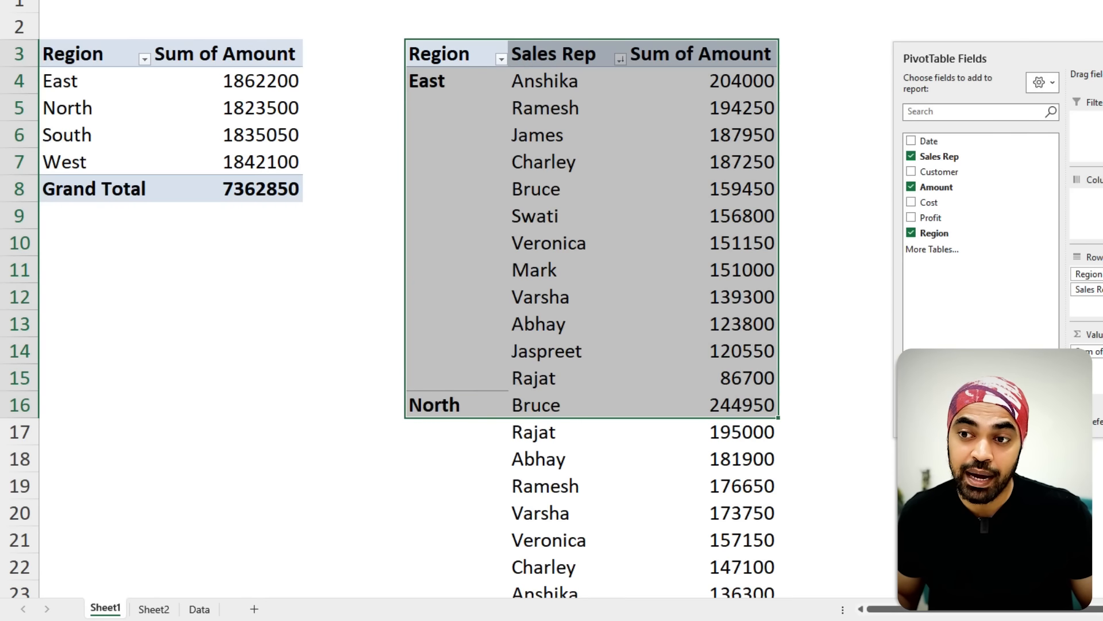
{"action": "left_click_drag", "start_coordinate": [531, 89], "coordinate": [614, 377]}
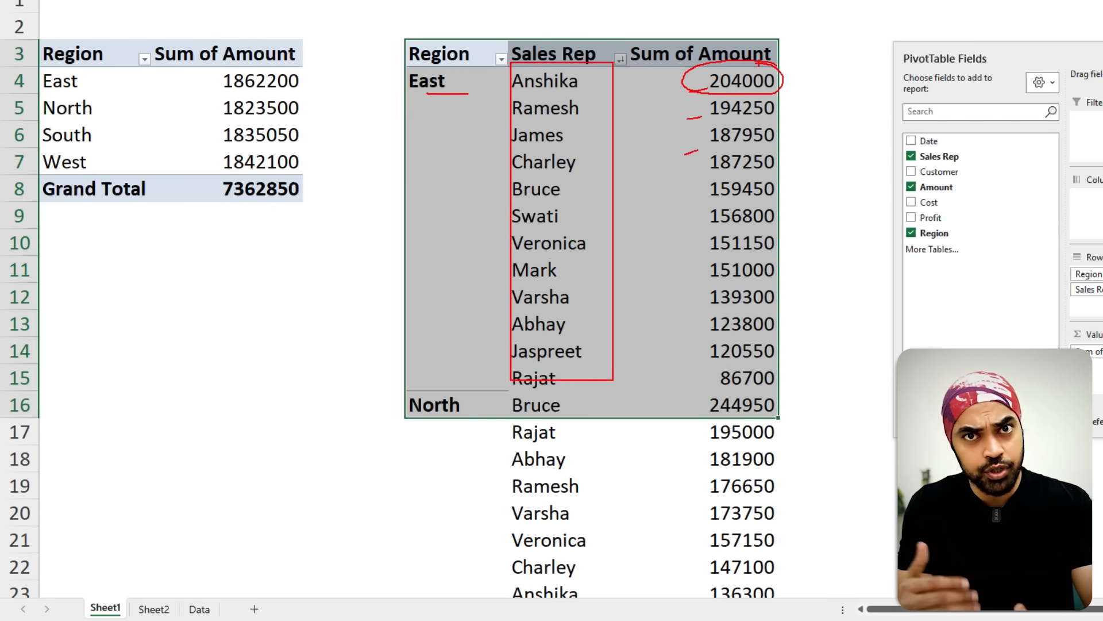
{"action": "key", "text": "e"}
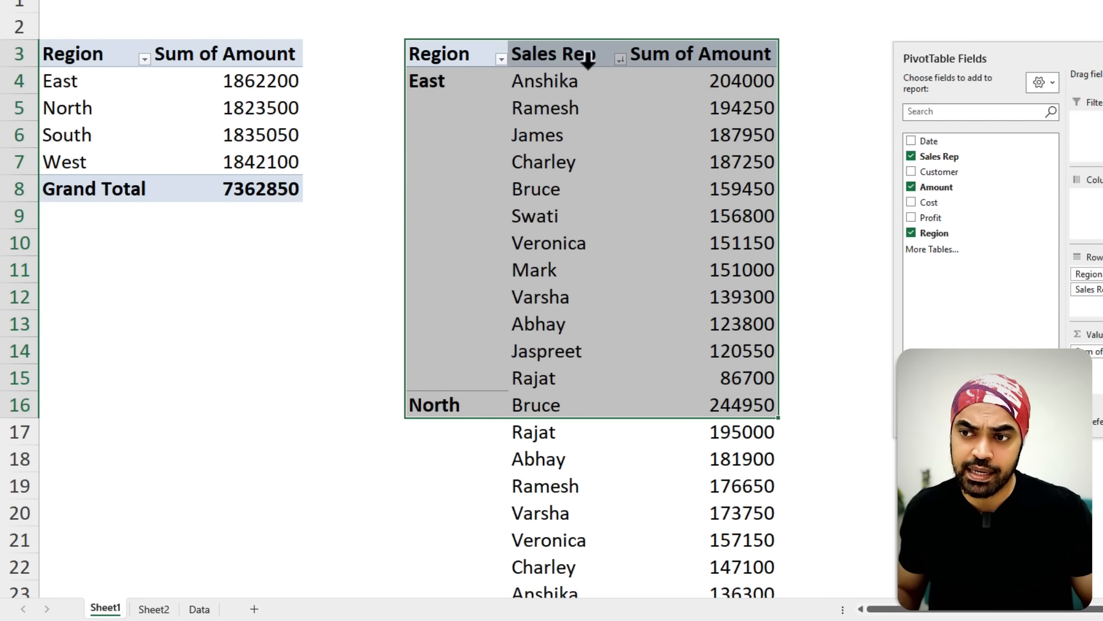
{"action": "mouse_move", "coordinate": [503, 27]}
{"action": "left_mouse_down"}
{"action": "mouse_move", "coordinate": [616, 249]}
{"action": "mouse_move", "coordinate": [626, 382]}
{"action": "left_mouse_up"}
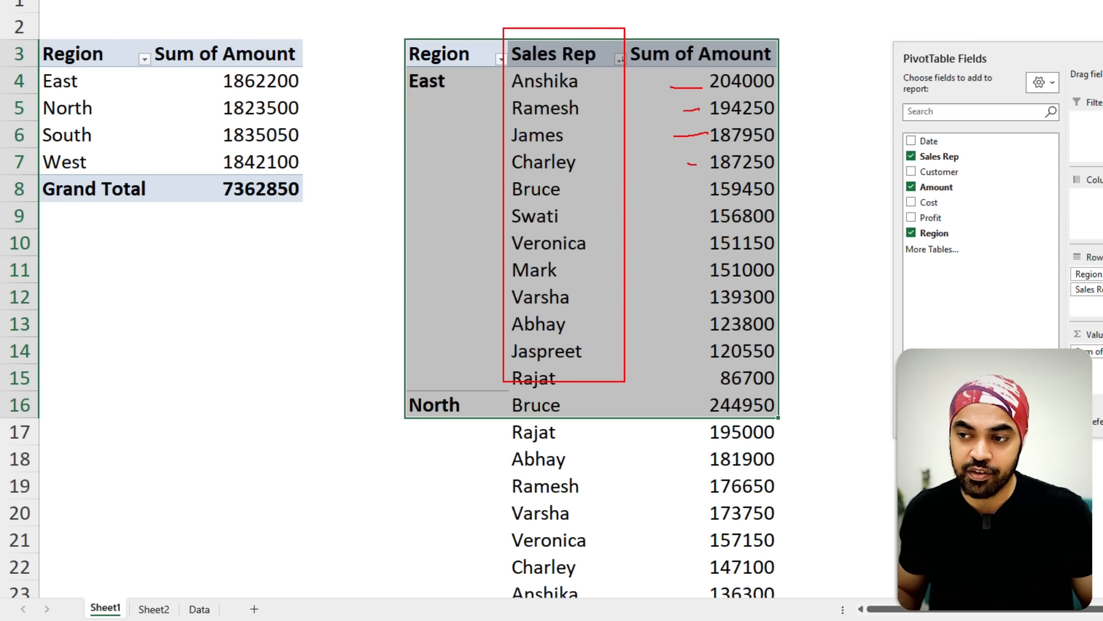
{"action": "key", "text": "Escape"}
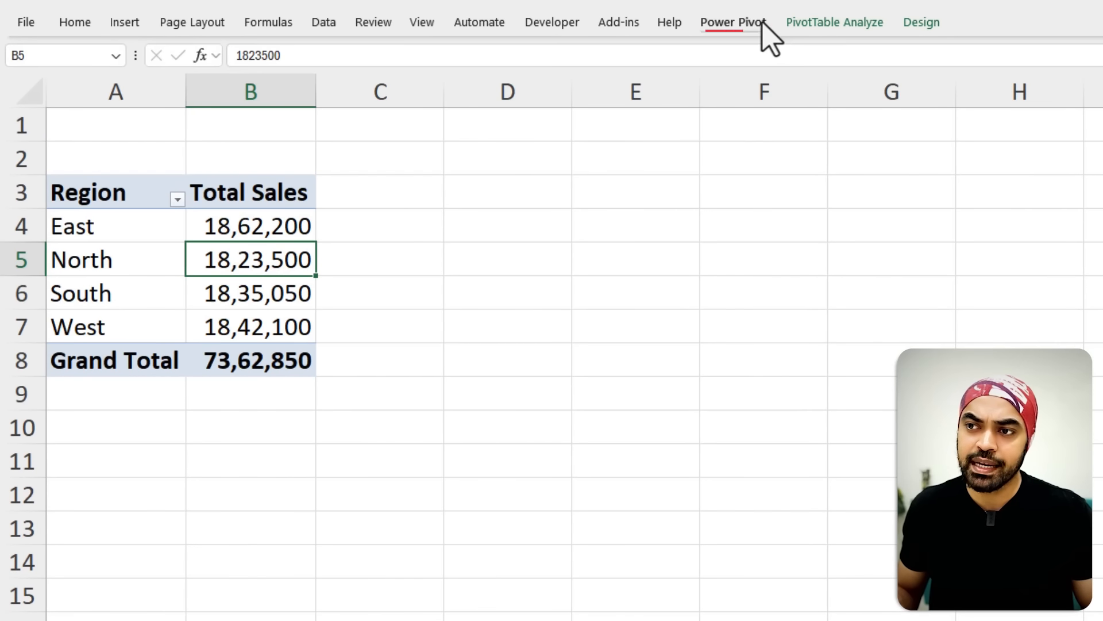
- Start a new Power Pivot measure in the Data table, name it Top Salesman Sales and enlarge the measure dialog
{"action": "left_click", "coordinate": [747, 17]}
{"action": "left_click", "coordinate": [118, 92]}
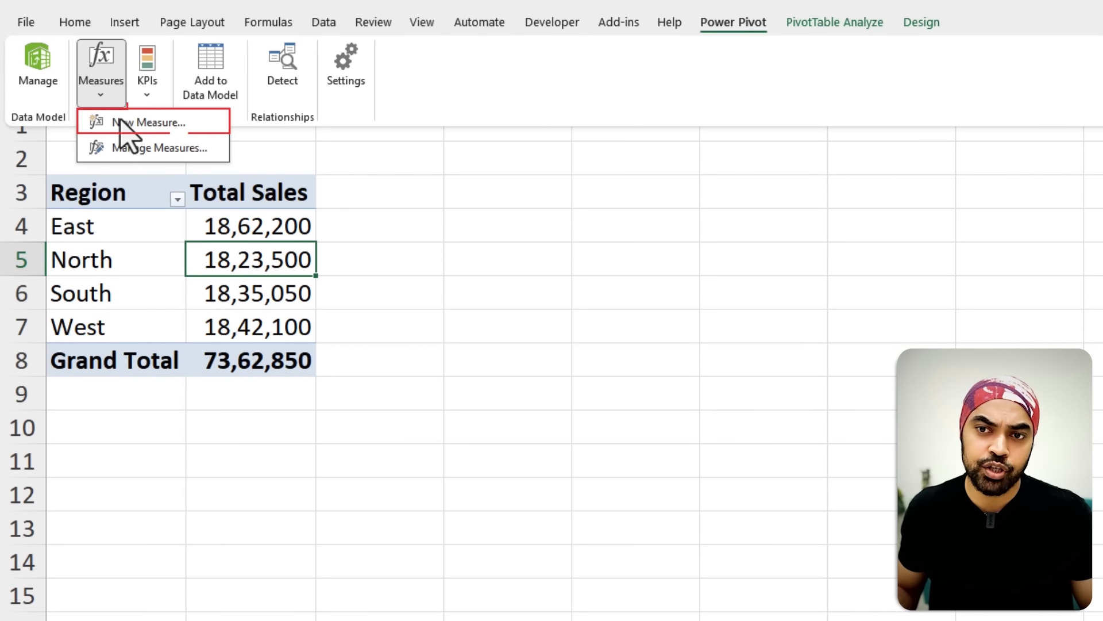
{"action": "left_click", "coordinate": [122, 120]}
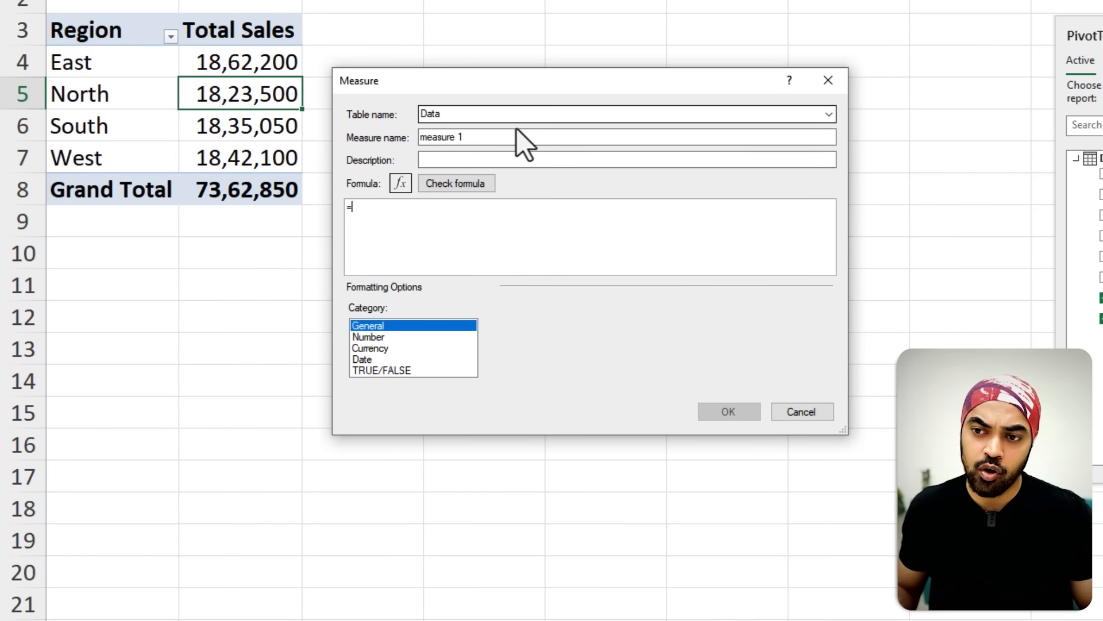
{"action": "left_click_drag", "start_coordinate": [528, 159], "coordinate": [325, 152]}
{"action": "type", "text": "Top Salesman Sales"}
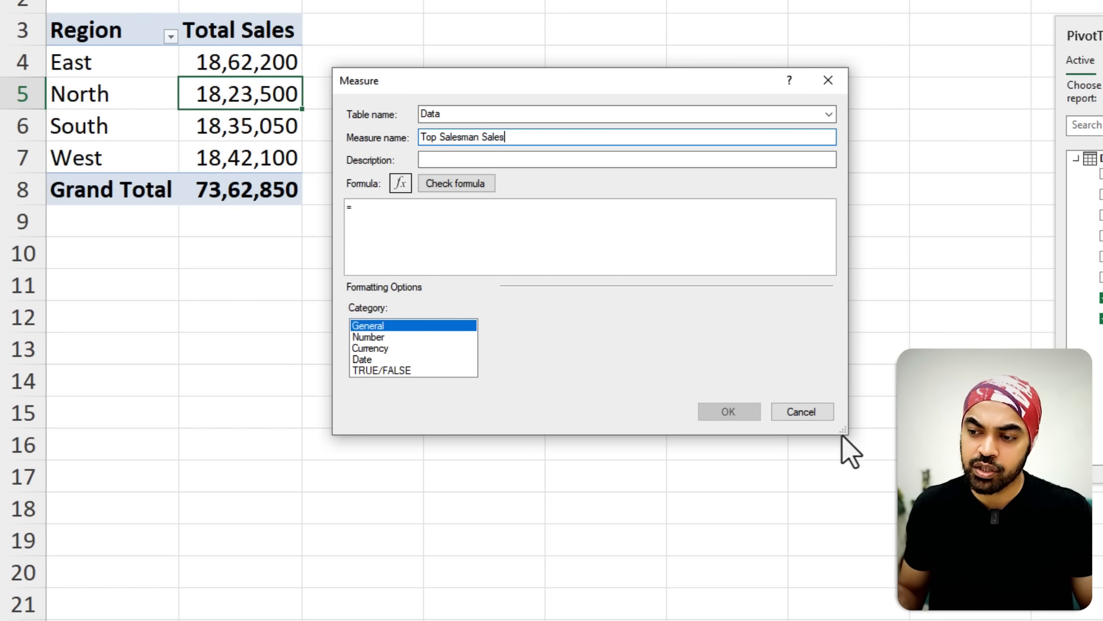
{"action": "left_click_drag", "start_coordinate": [842, 434], "coordinate": [1010, 558]}
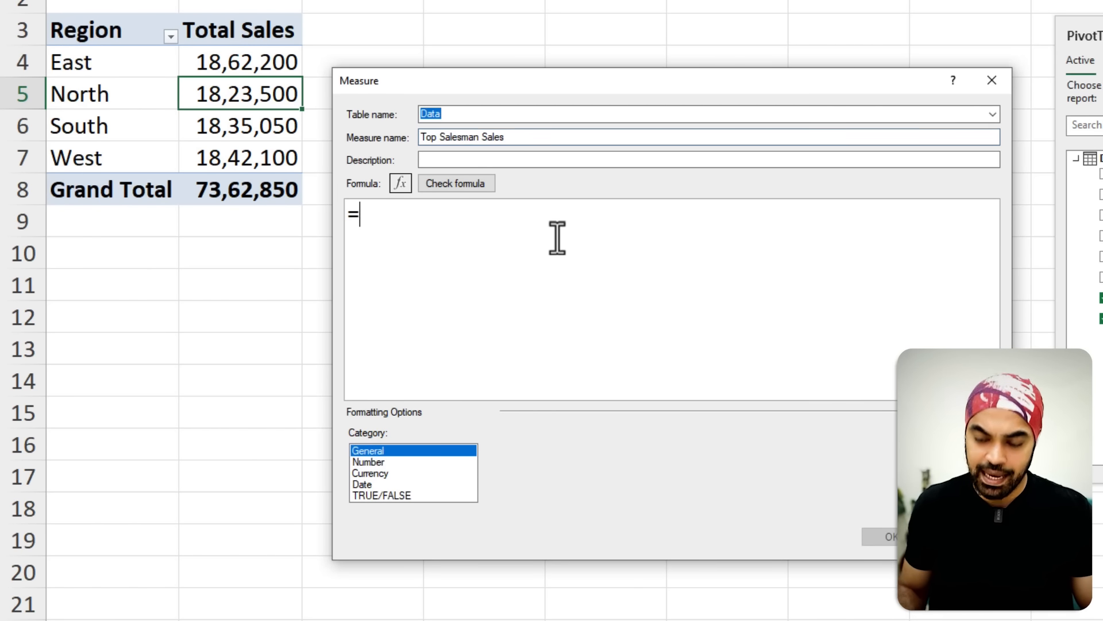
- Begin the measure's formula with MAXX, using VALUES(Data[Sales Rep]) as its table argument
{"action": "type", "text": "MAXX("}
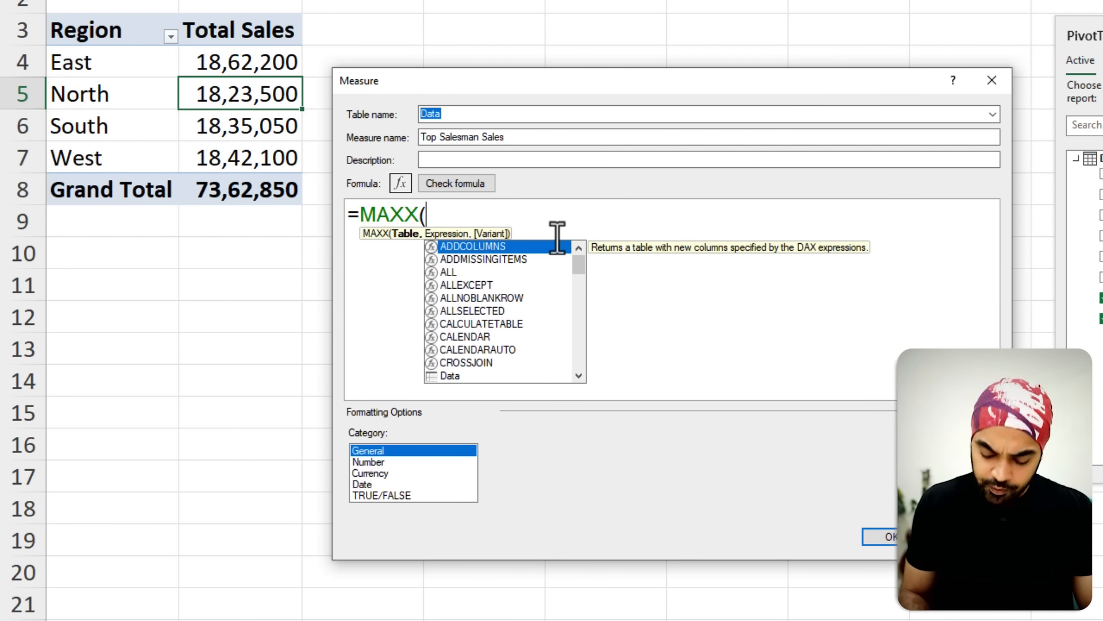
{"action": "key", "text": "Escape"}
{"action": "key", "text": "Return"}
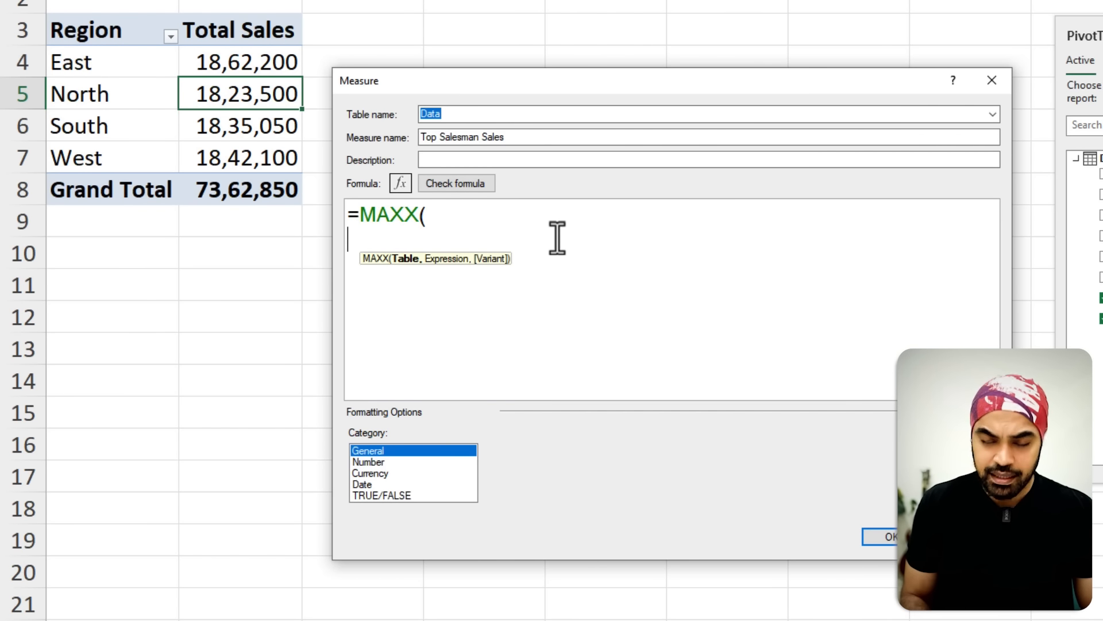
{"action": "type", "text": "val"}
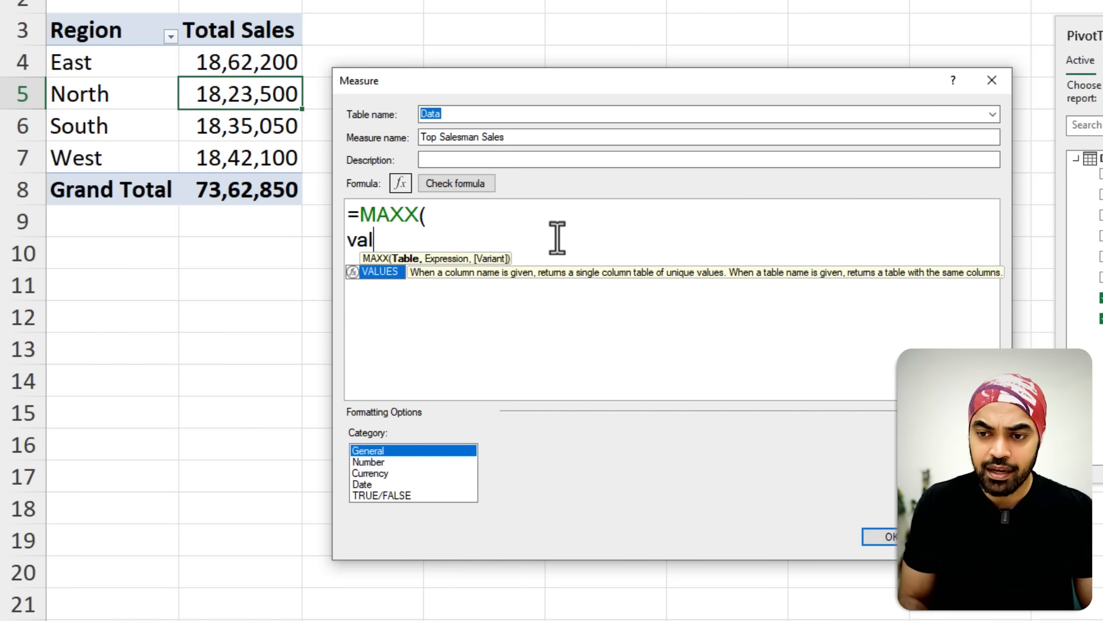
{"action": "type", "text": "ues("}
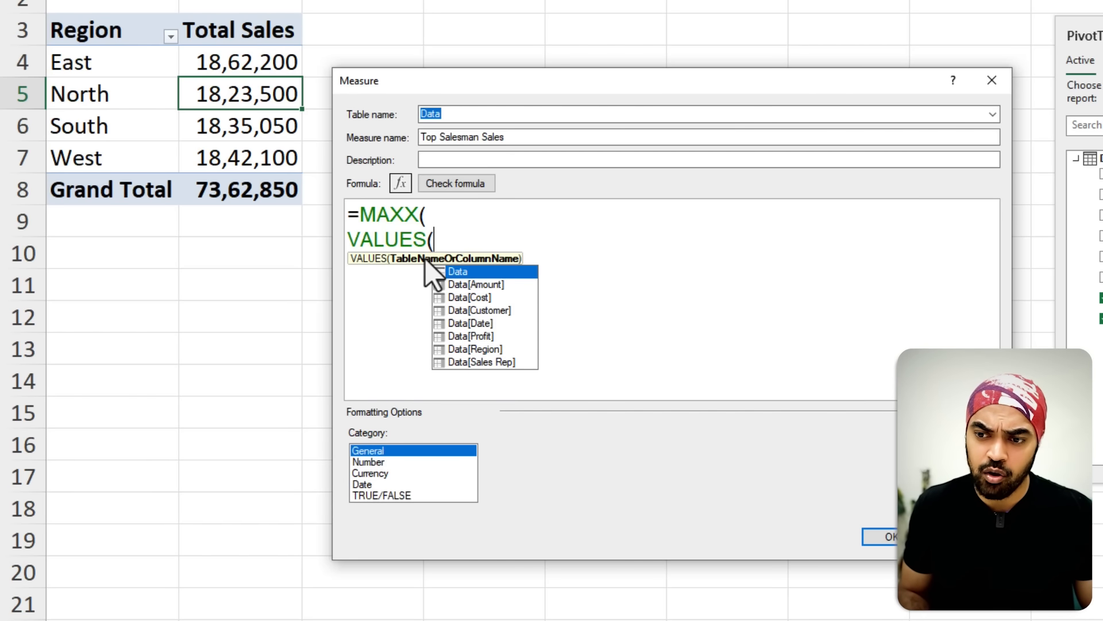
{"action": "key", "text": "Down"}
{"action": "key", "text": "Down"}
{"action": "key", "text": "Down"}
{"action": "key", "text": "Down"}
{"action": "key", "text": "Down"}
{"action": "key", "text": "Down"}
{"action": "key", "text": "Down"}
{"action": "key", "text": "Tab"}
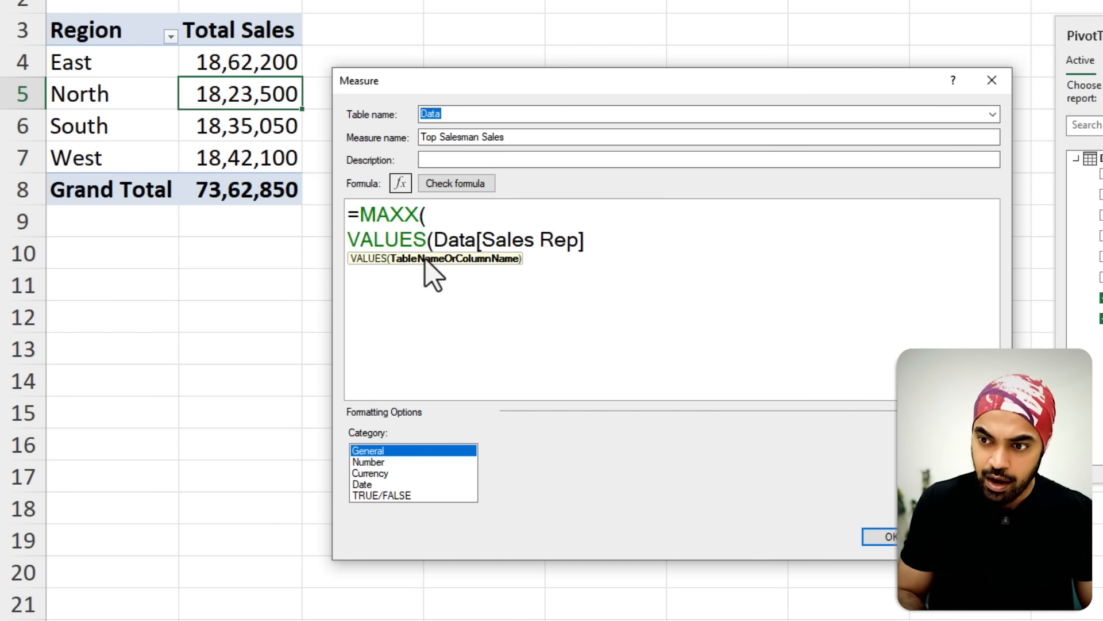
{"action": "type", "text": ")"}
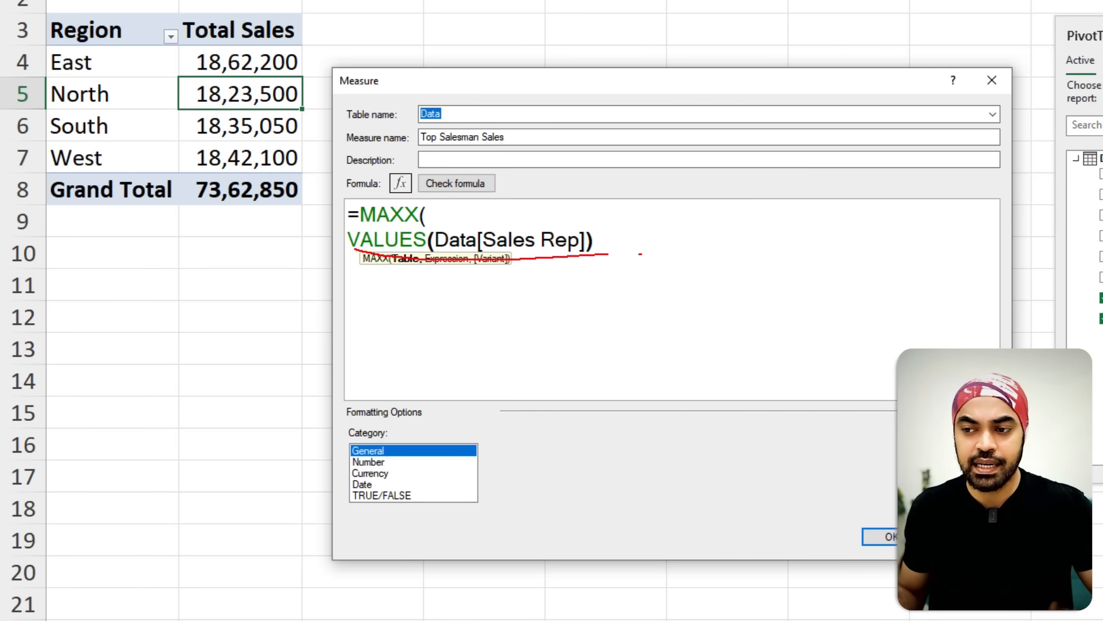
{"action": "left_click_drag", "start_coordinate": [653, 214], "coordinate": [750, 394]}
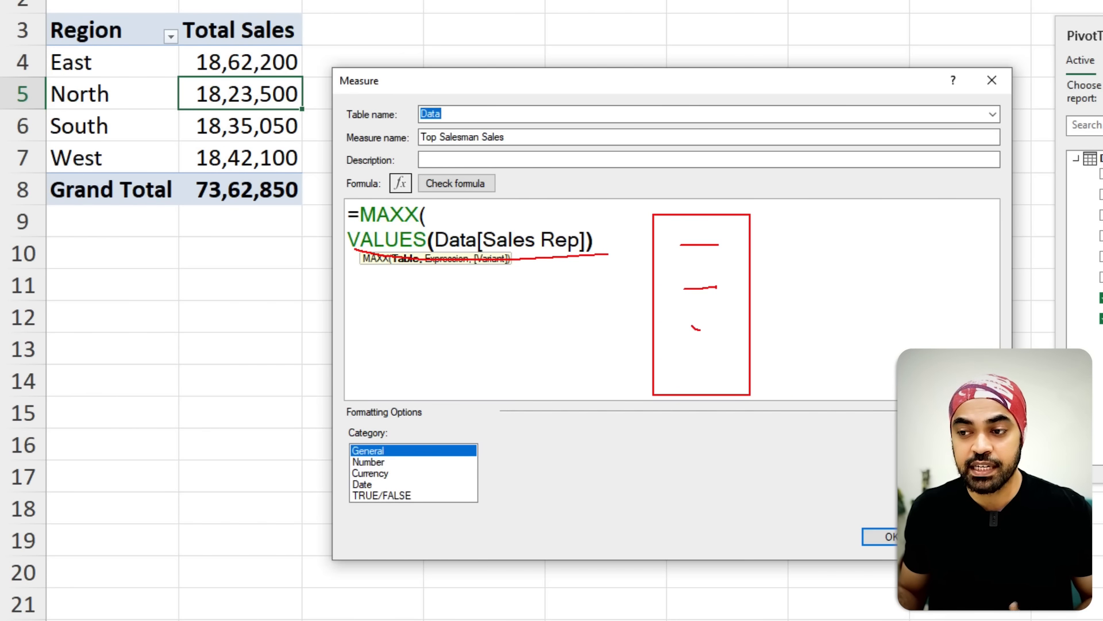
{"action": "key", "text": "Escape"}
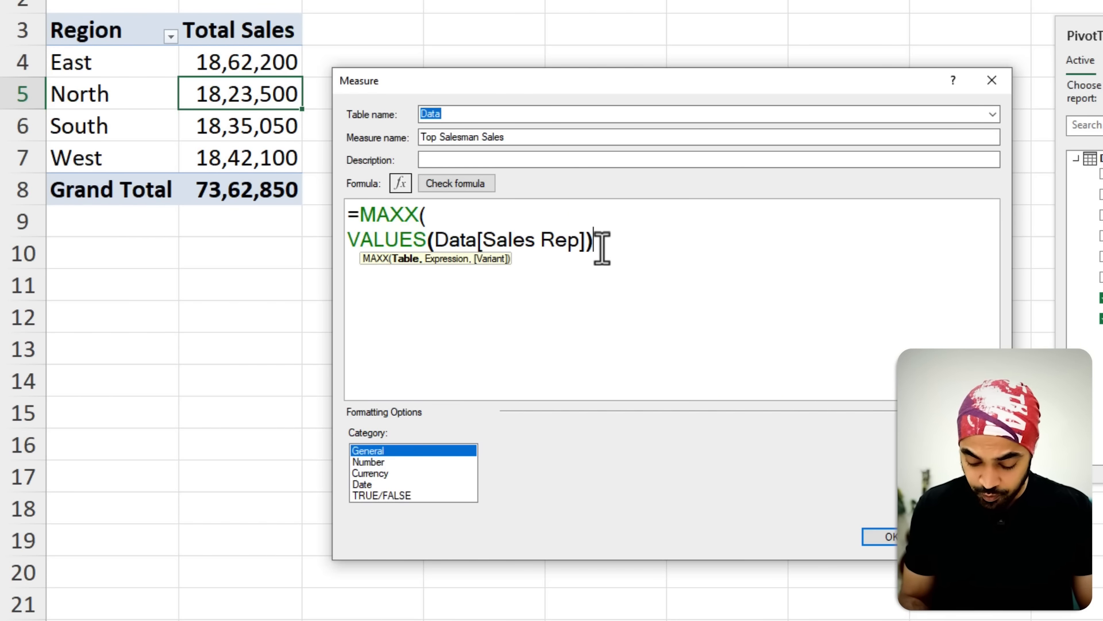
- Complete the MAXX formula with the [Total Sales] measure as its expression and close the parenthesis
{"action": "type", "text": ","}
{"action": "key", "text": "Return"}
{"action": "type", "text": "[t"}
{"action": "key", "text": "Tab"}
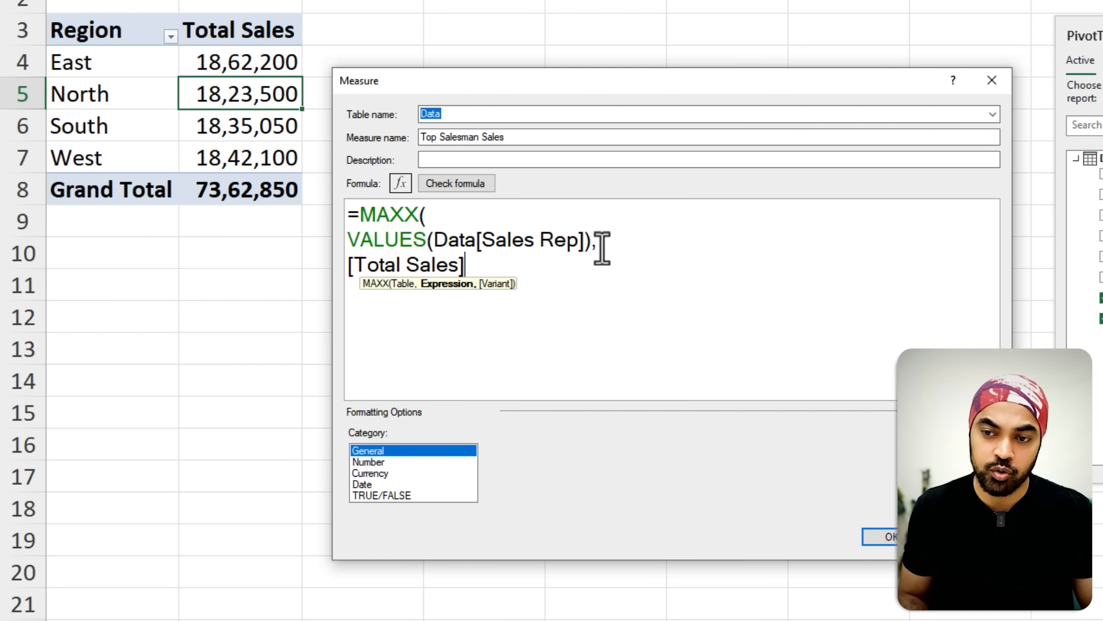
{"action": "key", "text": "Return"}
{"action": "type", "text": ")"}
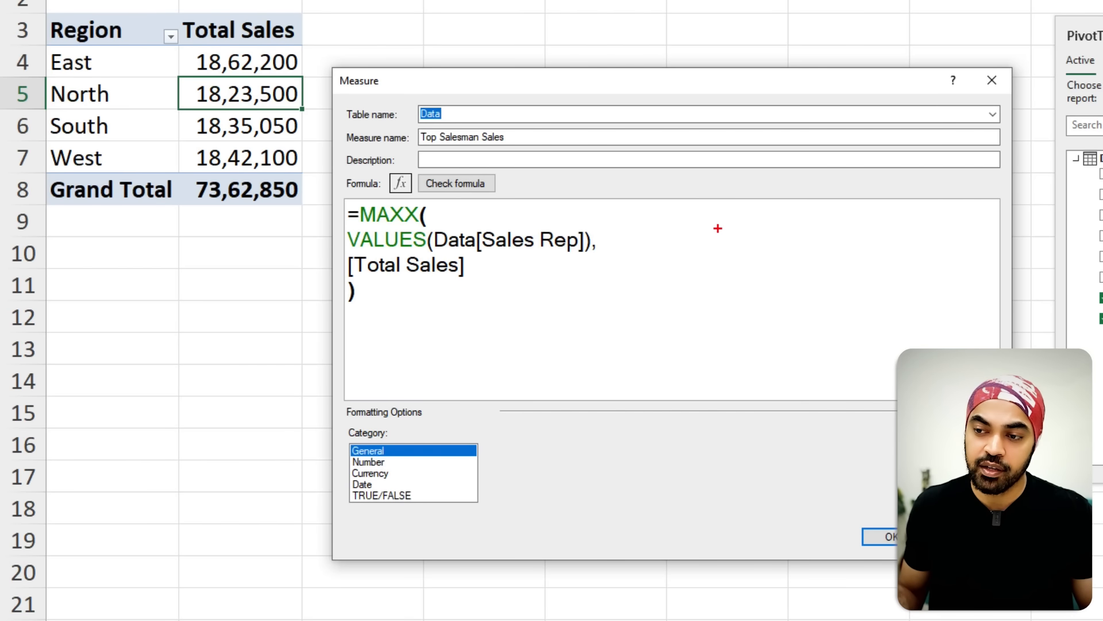
{"action": "left_click_drag", "start_coordinate": [688, 224], "coordinate": [751, 373]}
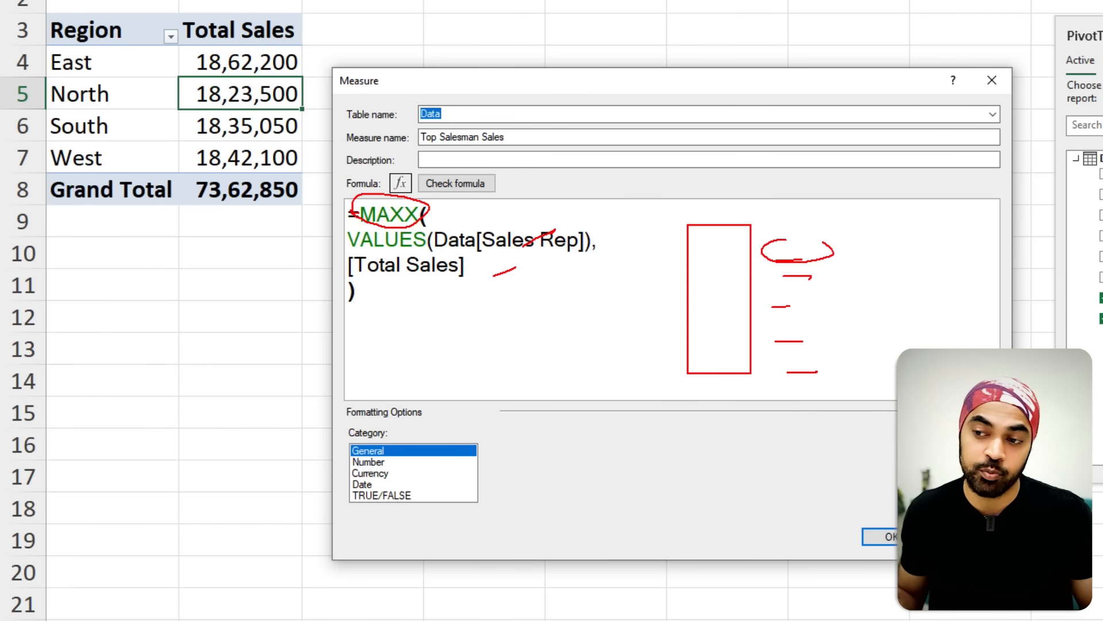
{"action": "left_click_drag", "start_coordinate": [801, 243], "coordinate": [504, 57]}
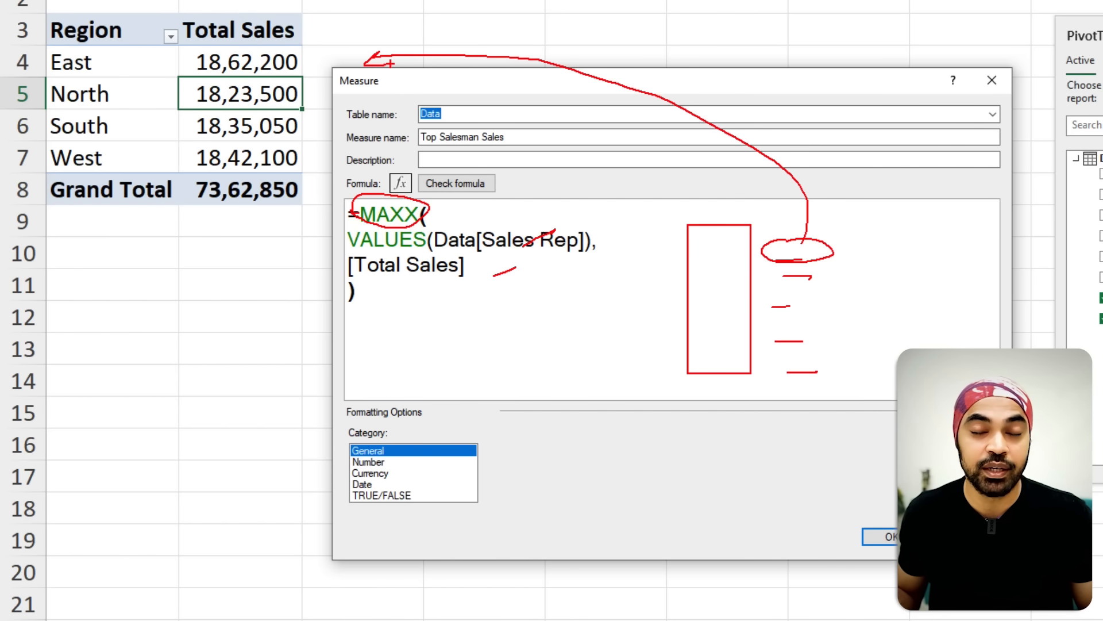
{"action": "key", "text": "Escape"}
- Format the Top Salesman Sales measure as a decimal number with 0 decimal places and create it
{"action": "left_click", "coordinate": [399, 462]}
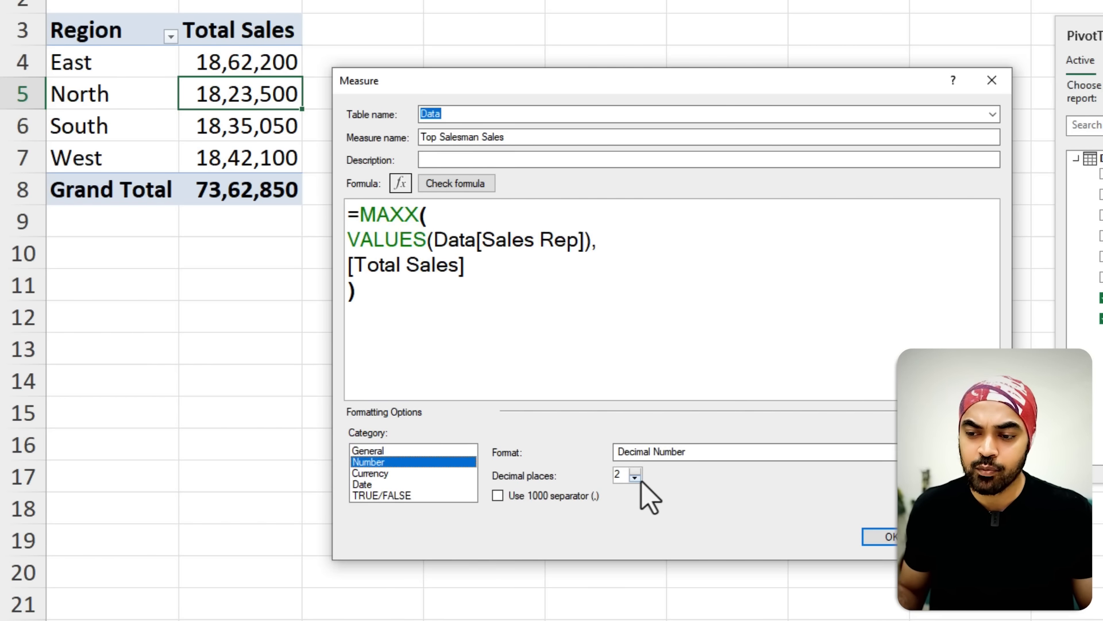
{"action": "left_click", "coordinate": [635, 478]}
{"action": "left_click", "coordinate": [635, 477]}
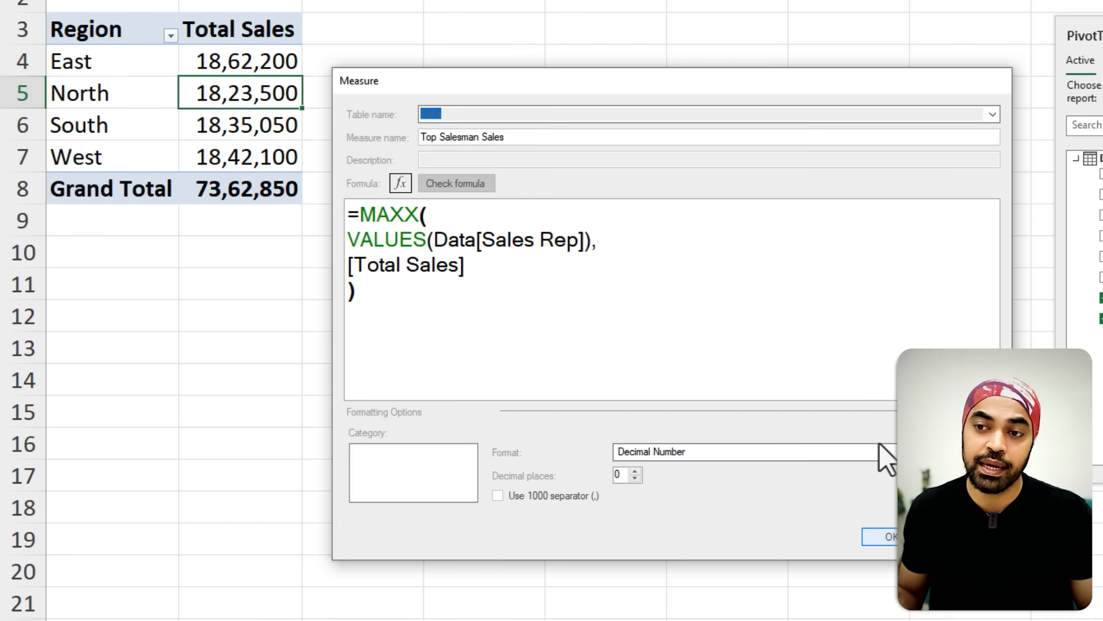
{"action": "left_click", "coordinate": [879, 536]}
{"action": "left_click", "coordinate": [503, 64]}
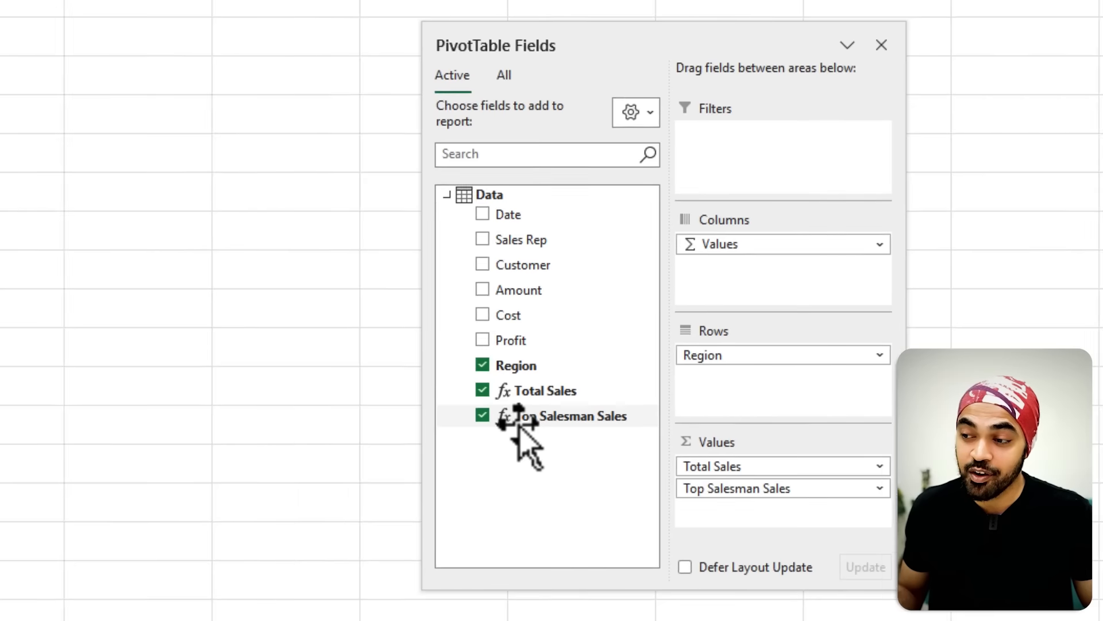
{"action": "left_click_drag", "start_coordinate": [456, 408], "coordinate": [630, 433]}
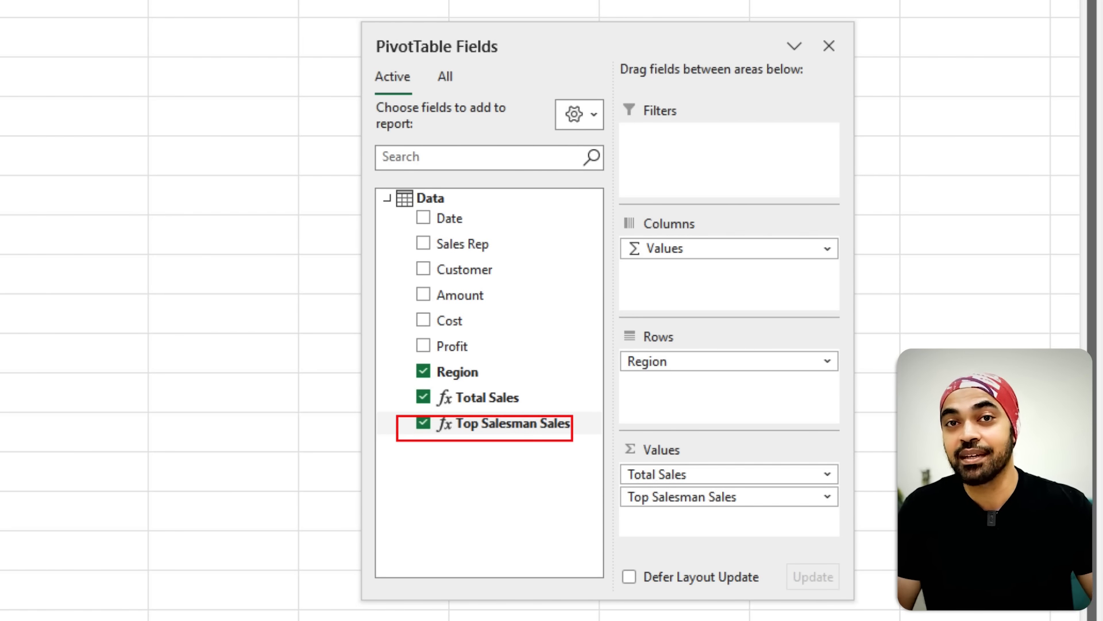
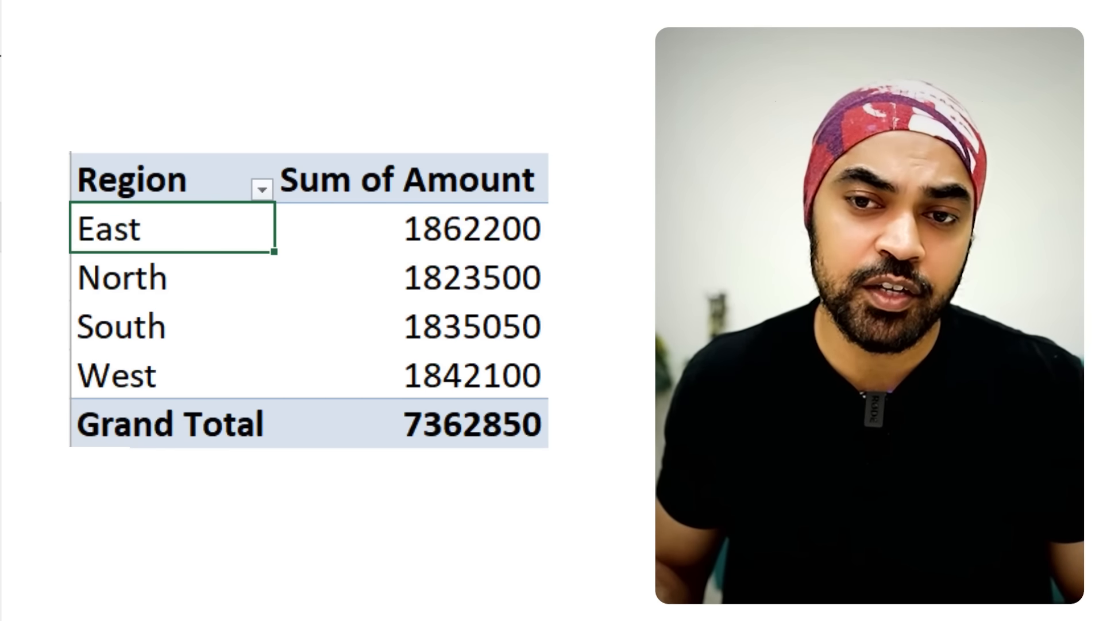
- Reorder the regions in the Sum of Amount pivot table to West, North, South, East by overwriting the row labels
{"action": "type", "text": "We"}
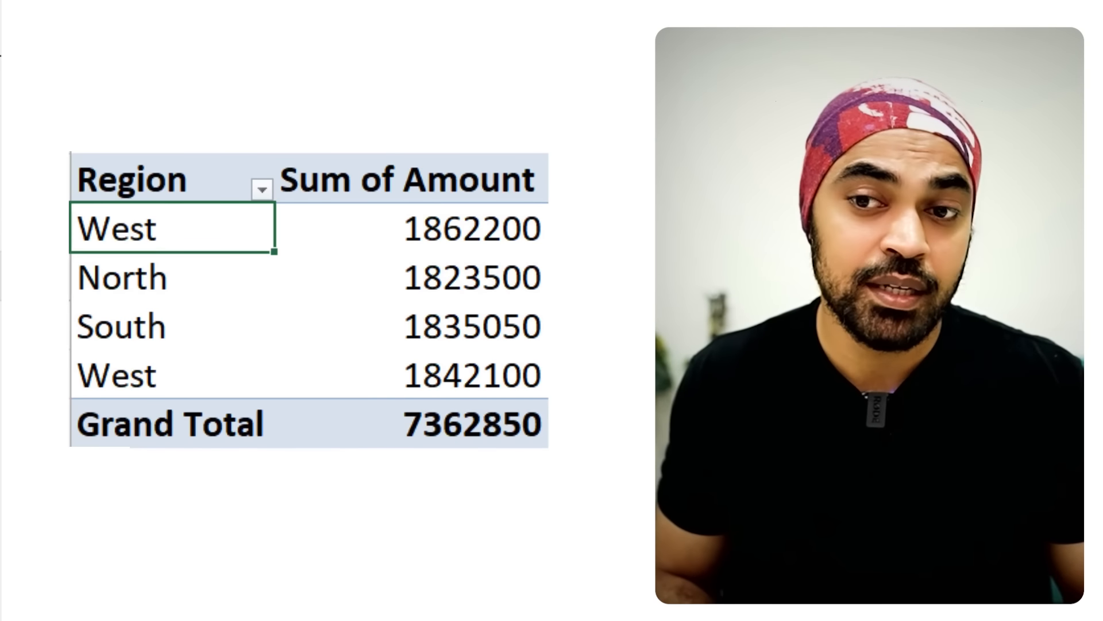
{"action": "key", "text": "Return"}
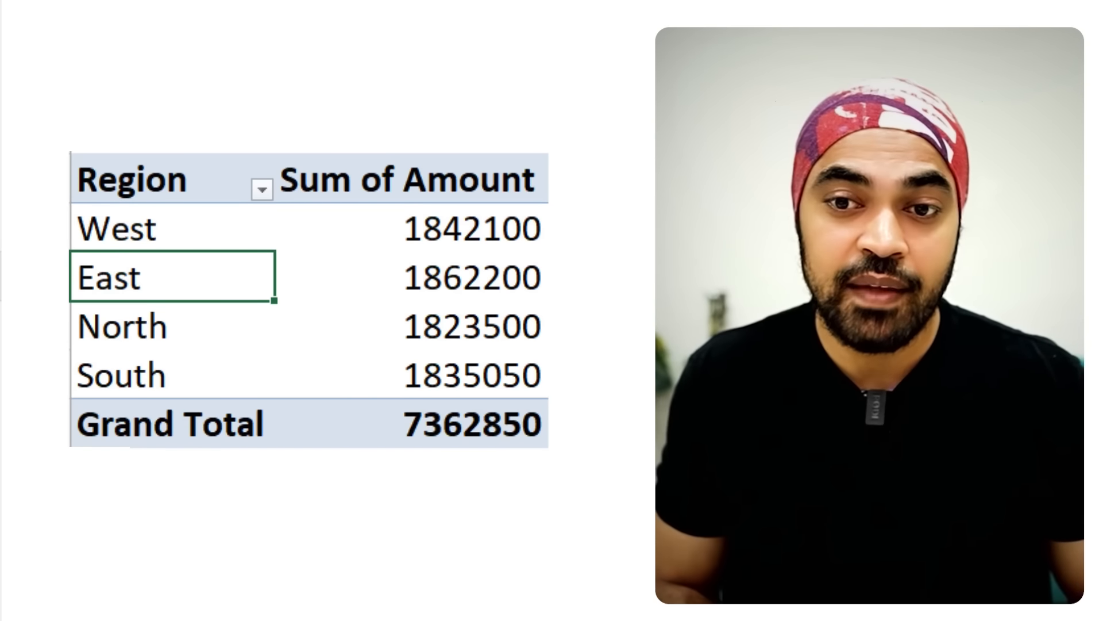
{"action": "type", "text": "North"}
{"action": "key", "text": "Return"}
{"action": "type", "text": "S"}
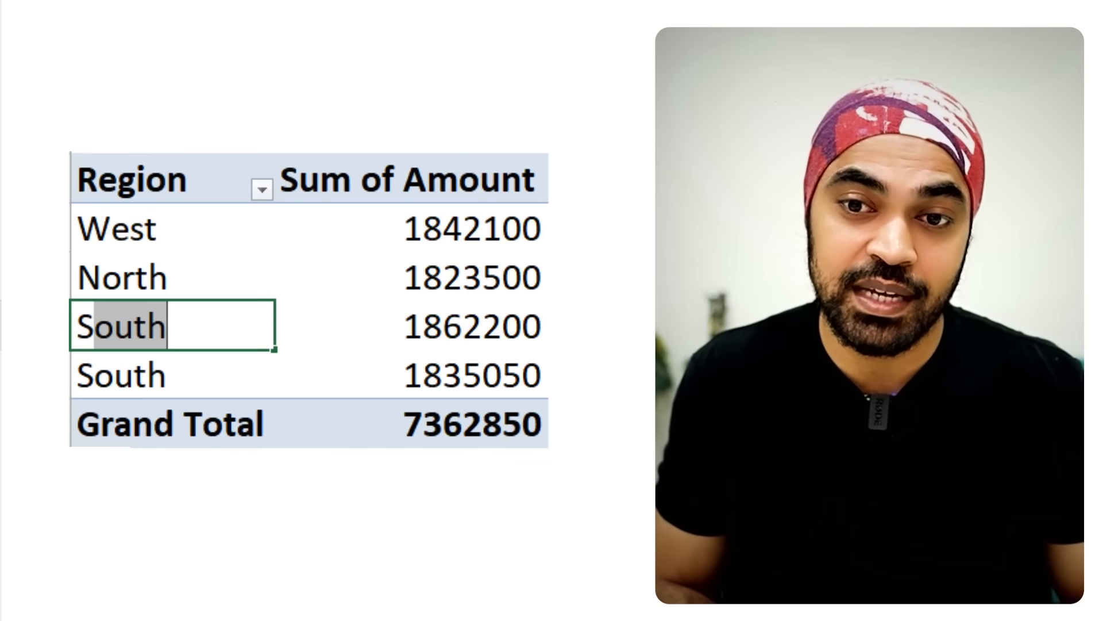
{"action": "key", "text": "Return"}
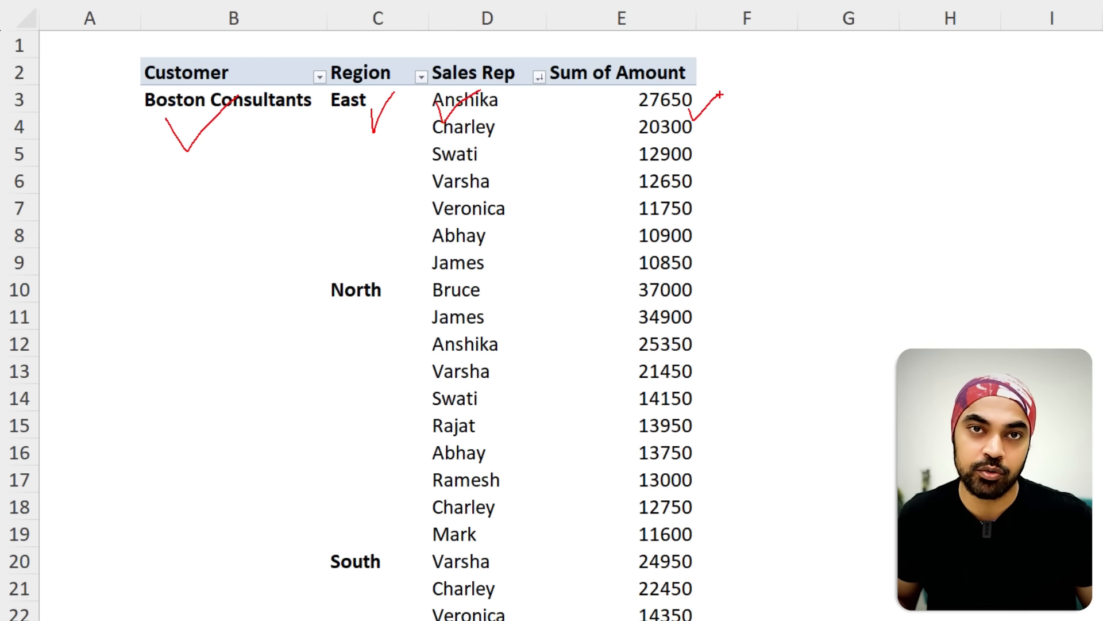
- Examine the report layout options for repeating item labels in the customer, region and sales rep pivot table
{"action": "key", "text": "Escape"}
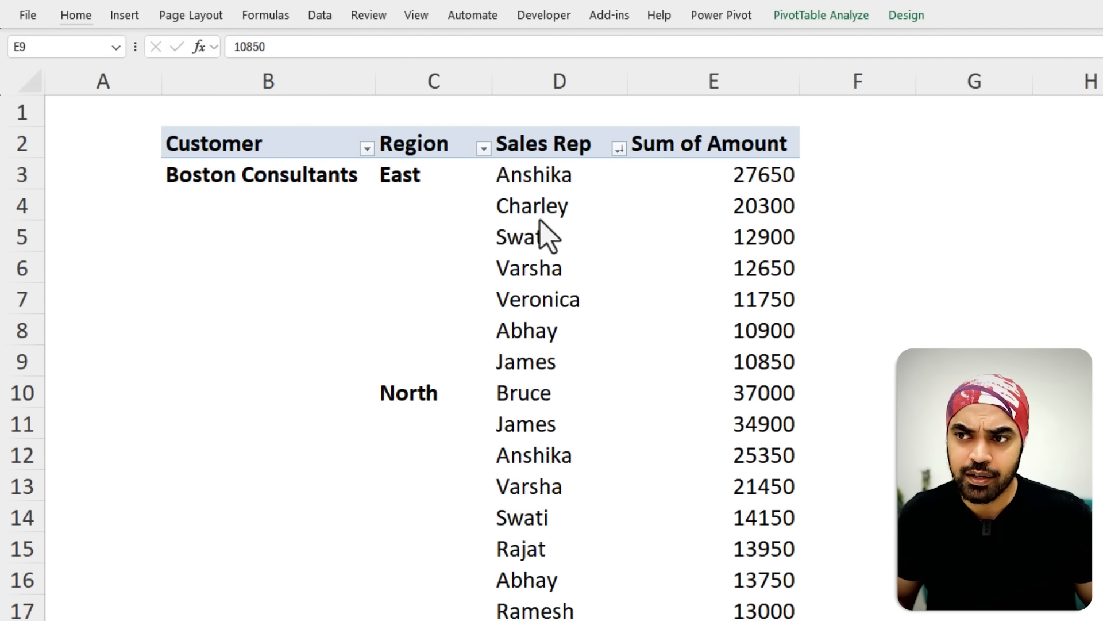
{"action": "left_click", "coordinate": [908, 23]}
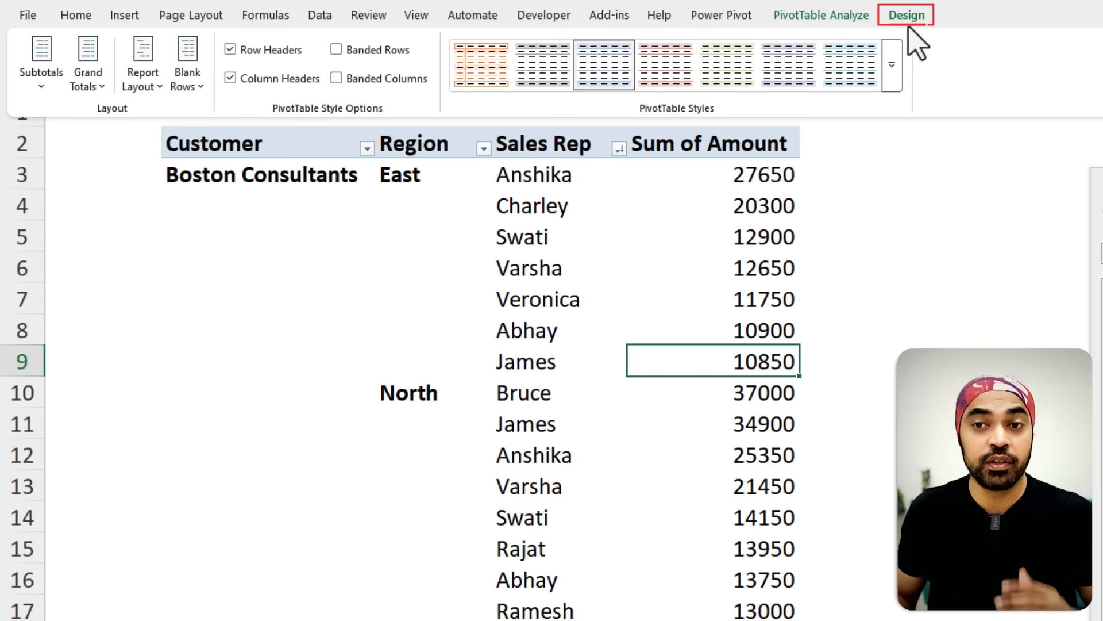
{"action": "left_click", "coordinate": [143, 86]}
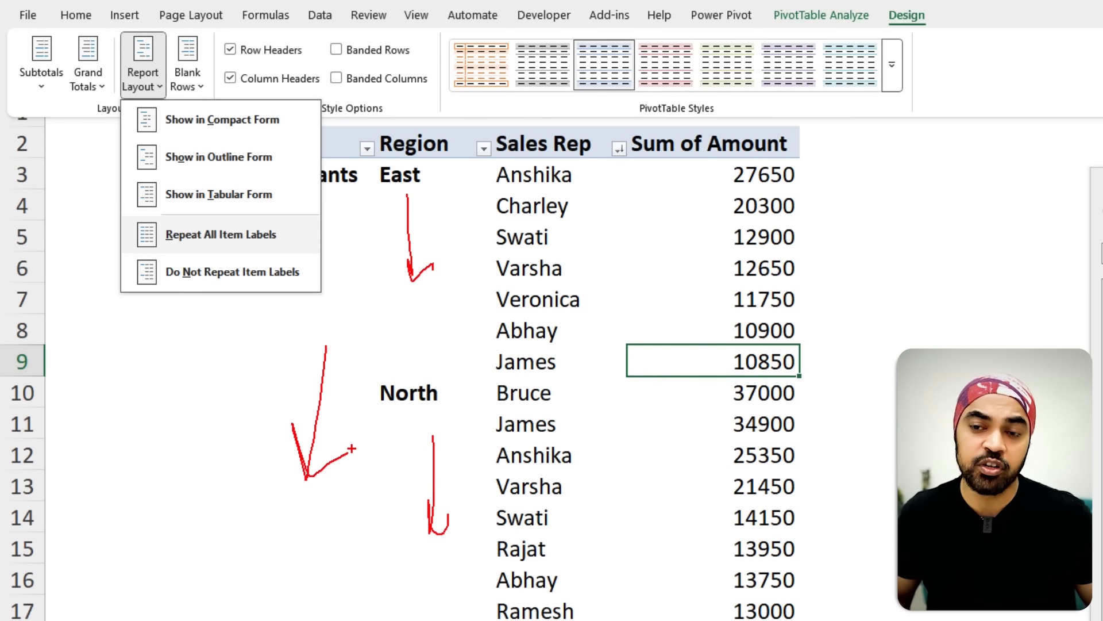
{"action": "key", "text": "Escape"}
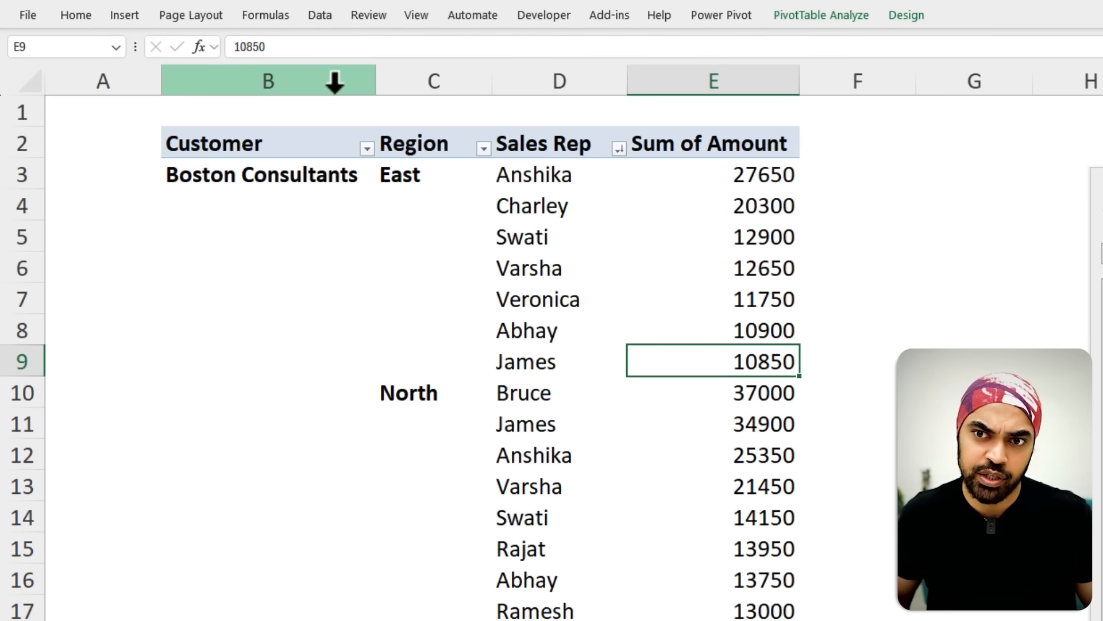
- Try repeating all item labels in the customer, region and sales rep pivot table, and undo the change
{"action": "left_click", "coordinate": [904, 22]}
{"action": "left_click", "coordinate": [151, 87]}
{"action": "left_click", "coordinate": [175, 231]}
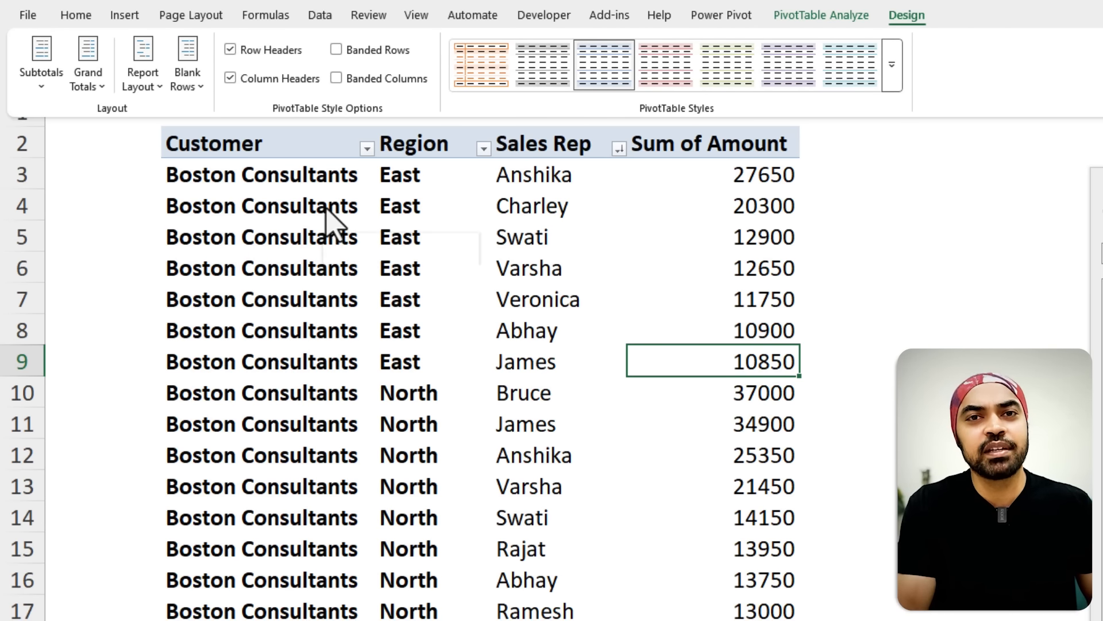
{"action": "key", "text": "ctrl+z"}
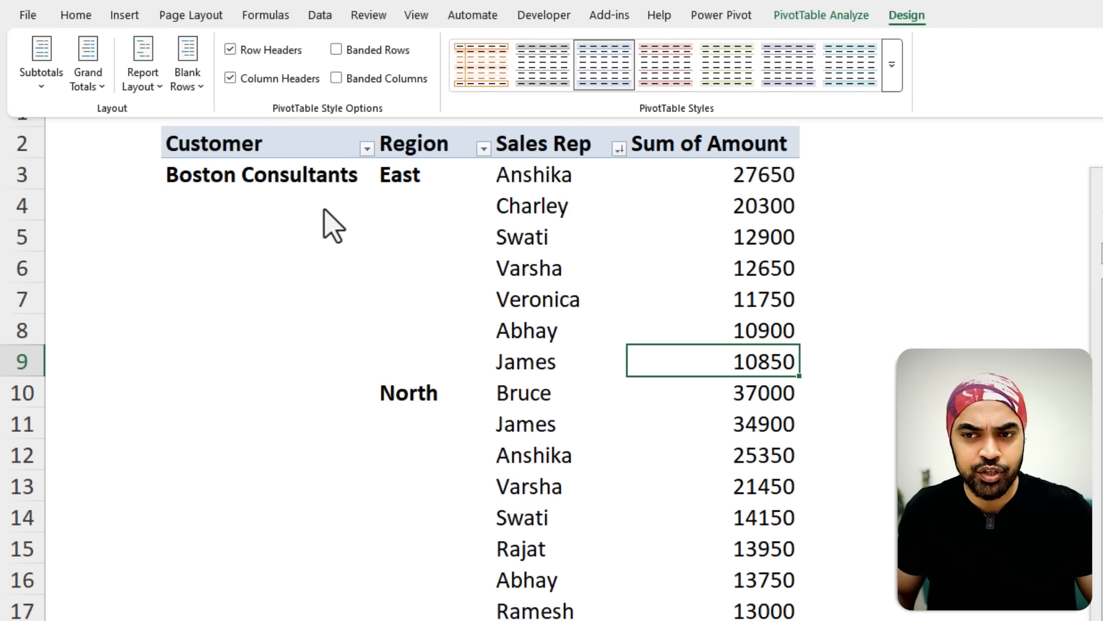
{"action": "left_click", "coordinate": [325, 209]}
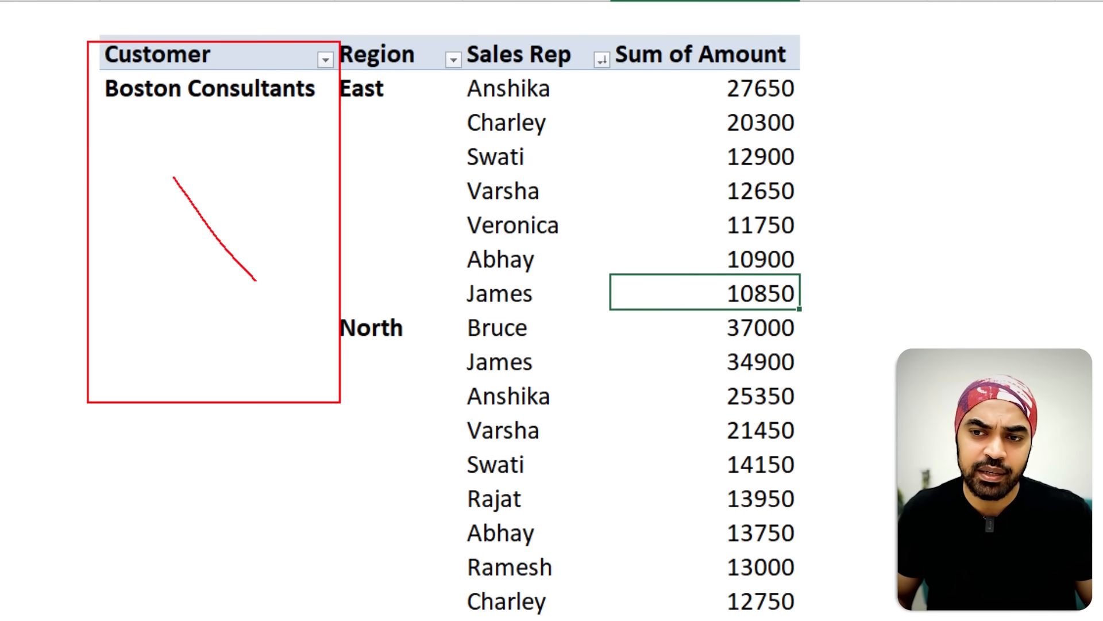
{"action": "mouse_move", "coordinate": [332, 33]}
{"action": "left_mouse_down"}
{"action": "mouse_move", "coordinate": [418, 291]}
{"action": "mouse_move", "coordinate": [446, 457]}
{"action": "left_mouse_up"}
{"action": "left_click_drag", "start_coordinate": [319, 148], "coordinate": [362, 201]}
{"action": "left_click_drag", "start_coordinate": [371, 139], "coordinate": [375, 270]}
{"action": "mouse_move", "coordinate": [366, 222]}
{"action": "left_mouse_down"}
{"action": "mouse_move", "coordinate": [375, 270]}
{"action": "mouse_move", "coordinate": [392, 237]}
{"action": "left_mouse_up"}
{"action": "left_click_drag", "start_coordinate": [181, 152], "coordinate": [231, 218]}
{"action": "left_click_drag", "start_coordinate": [230, 163], "coordinate": [167, 268]}
{"action": "key", "text": "Escape"}
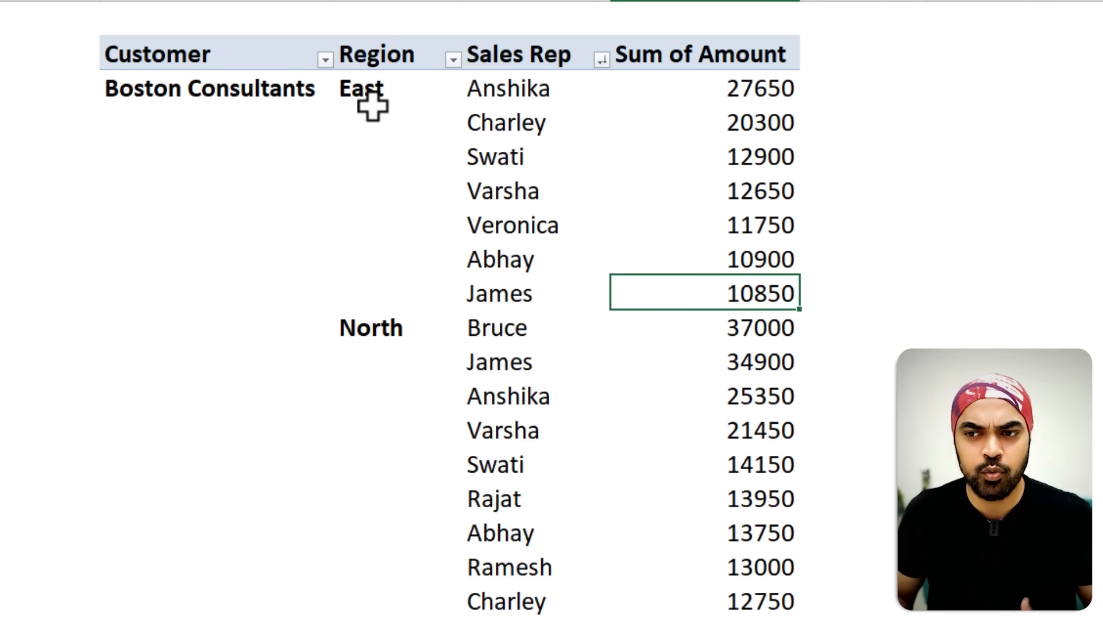
- Turn on repeated item labels for the Region field only, through its field settings
{"action": "left_click", "coordinate": [365, 91]}
{"action": "right_click", "coordinate": [371, 89]}
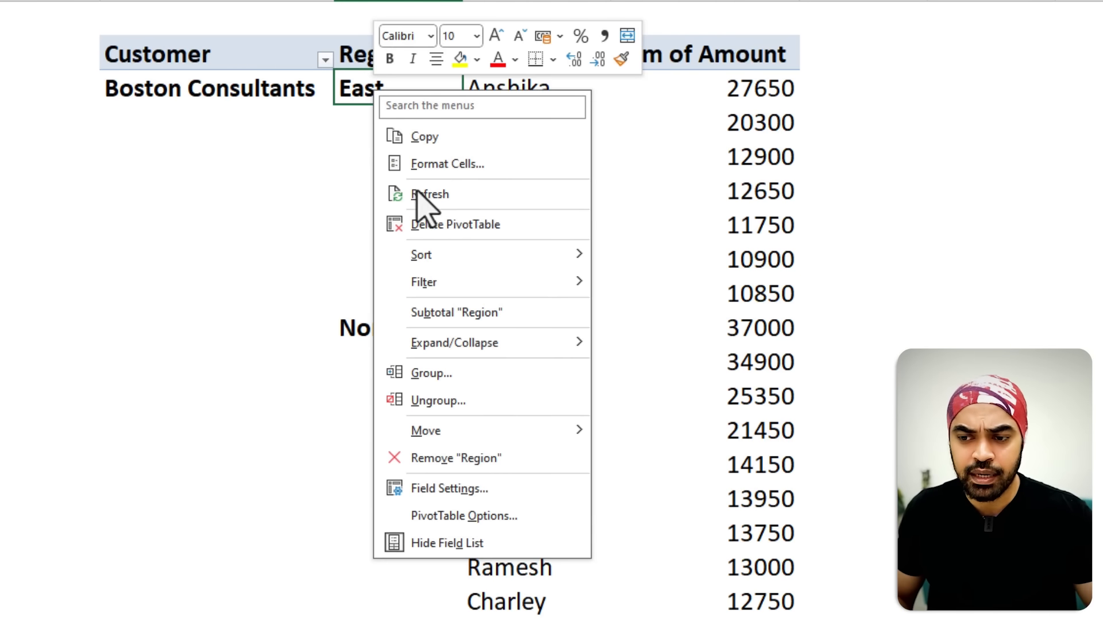
{"action": "left_click", "coordinate": [476, 491]}
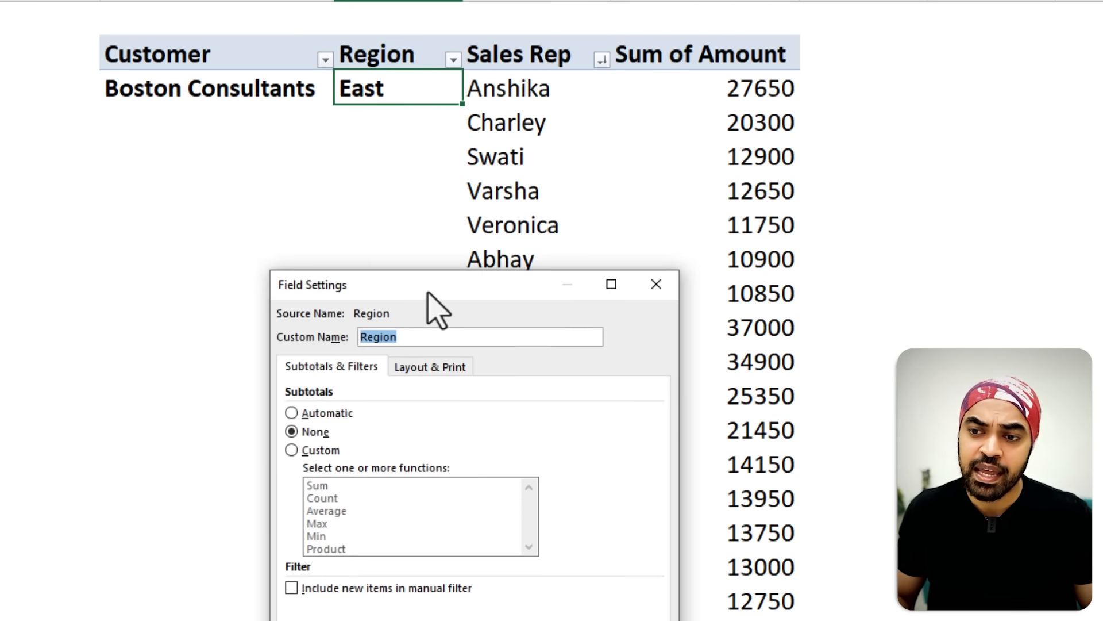
{"action": "left_click", "coordinate": [437, 267]}
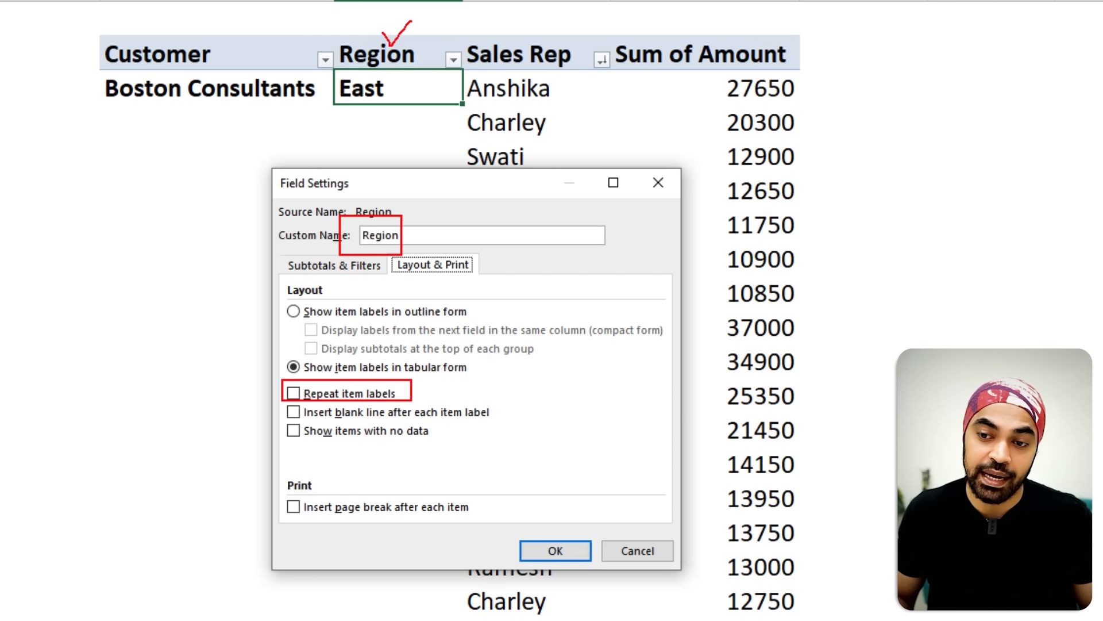
{"action": "left_click", "coordinate": [357, 394]}
{"action": "left_click", "coordinate": [556, 550]}
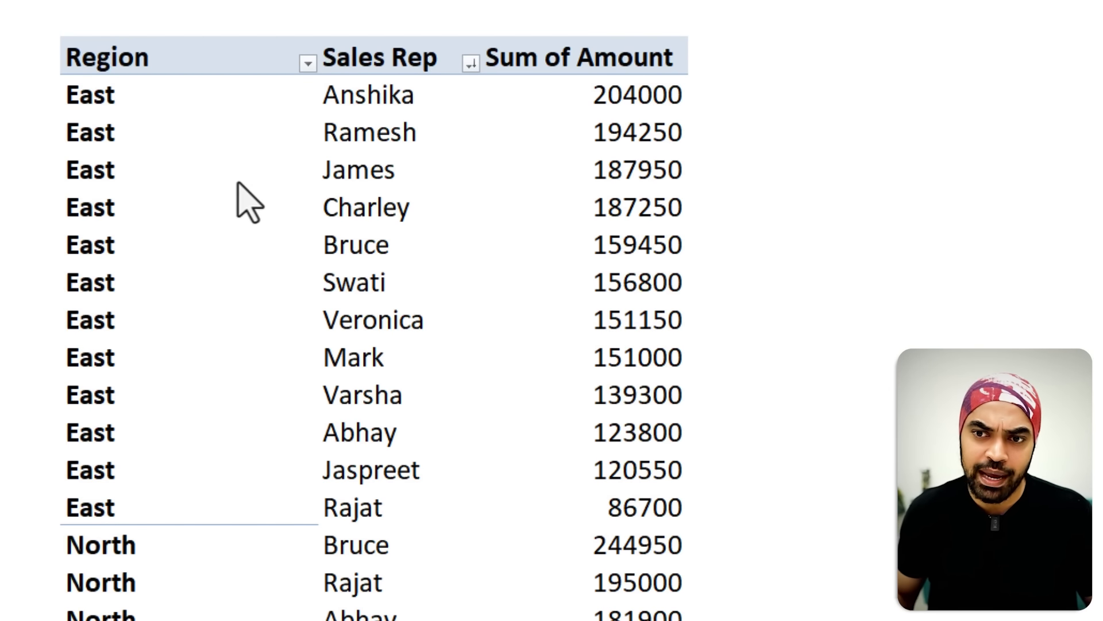
{"action": "left_click", "coordinate": [214, 164]}
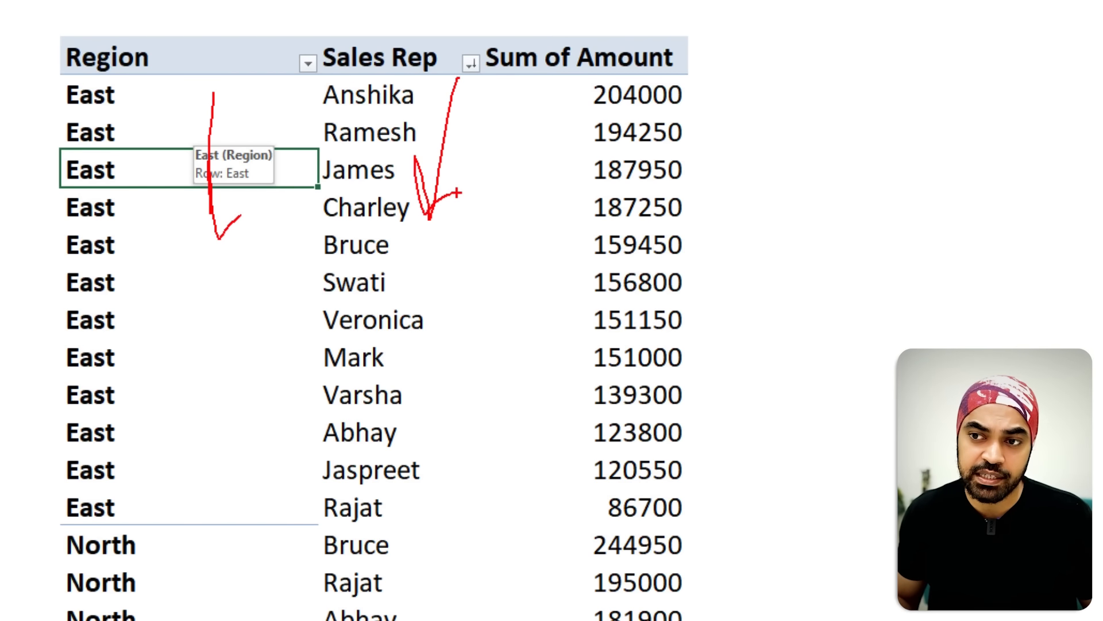
{"action": "key", "text": "Escape"}
{"action": "key", "text": "Right"}
{"action": "key", "text": "Right"}
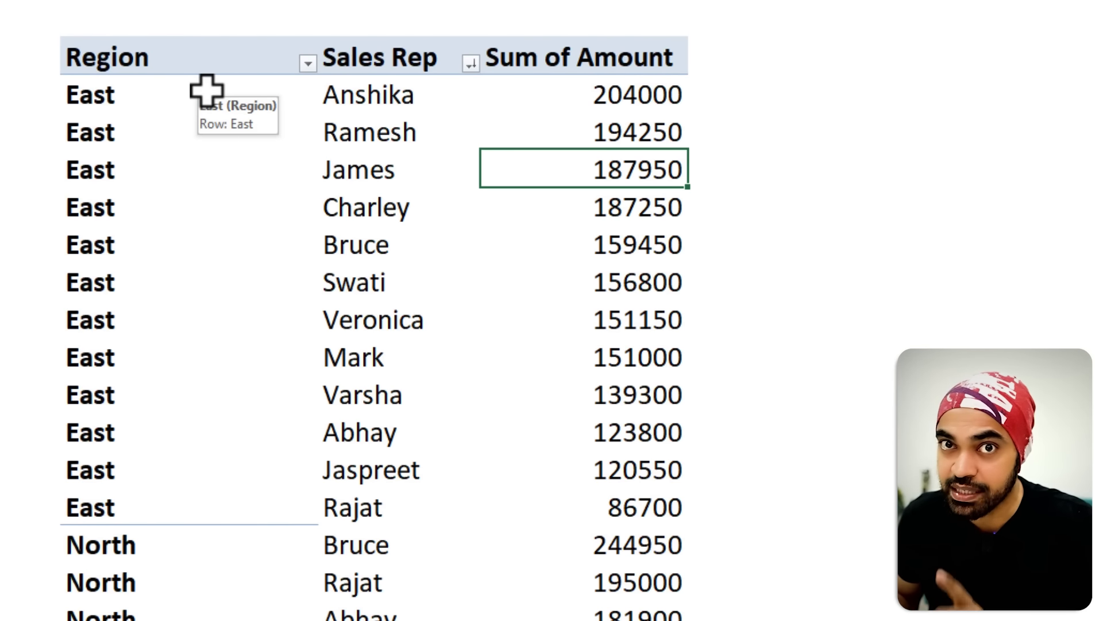
- Move the Region field from Rows to Filters in the sales rep pivot table and view its filter choices
{"action": "left_click", "coordinate": [149, 178]}
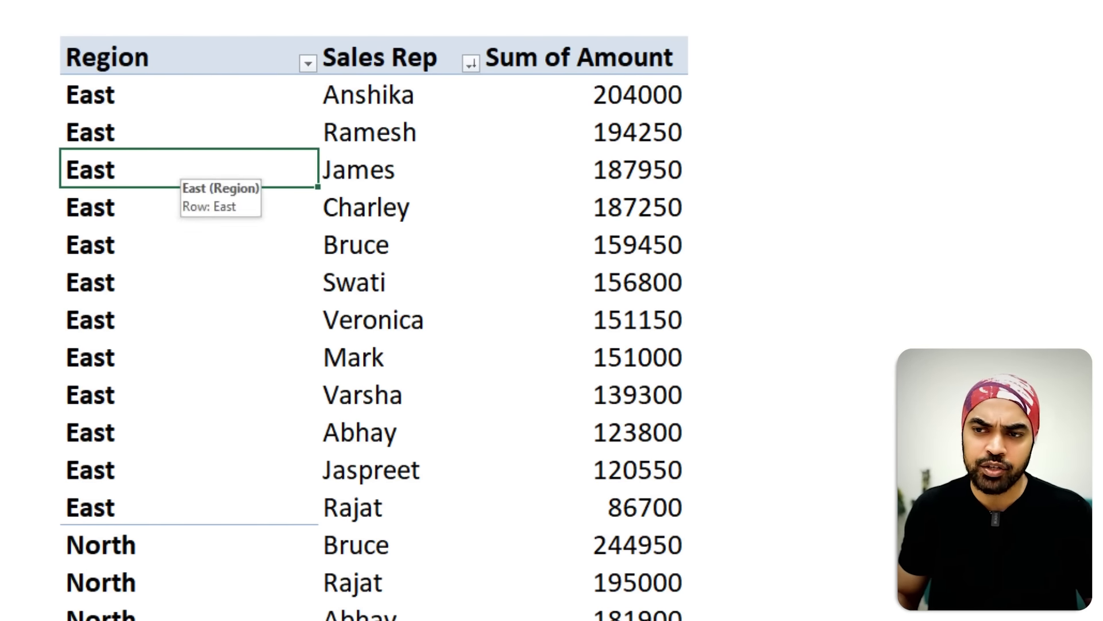
{"action": "left_click_drag", "start_coordinate": [1101, 115], "coordinate": [662, 80]}
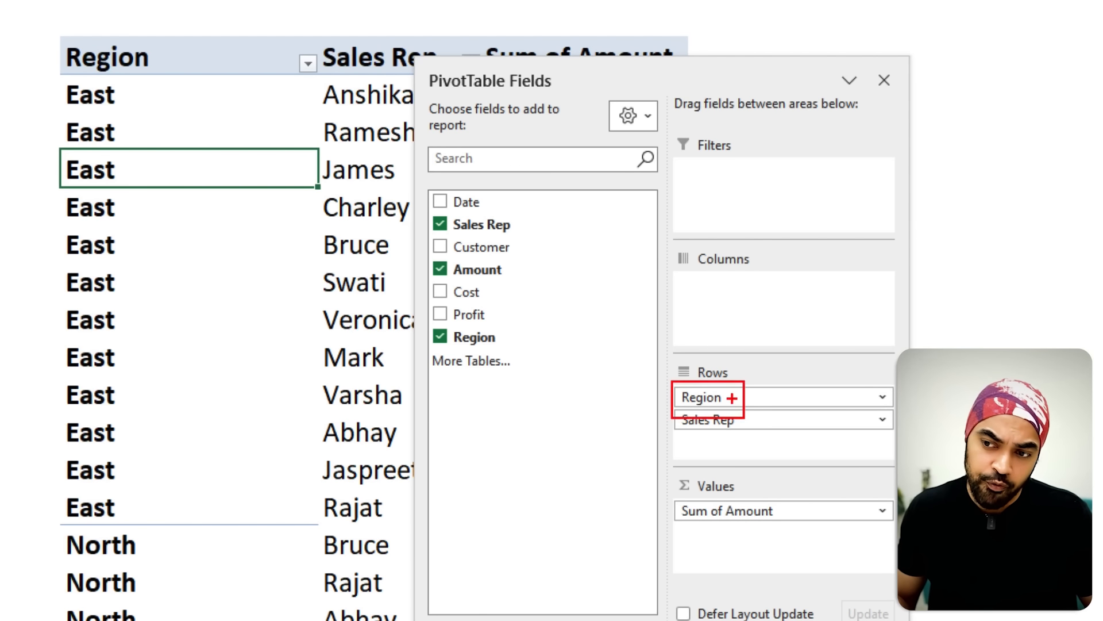
{"action": "left_click_drag", "start_coordinate": [717, 400], "coordinate": [775, 201]}
{"action": "left_click", "coordinate": [248, 21]}
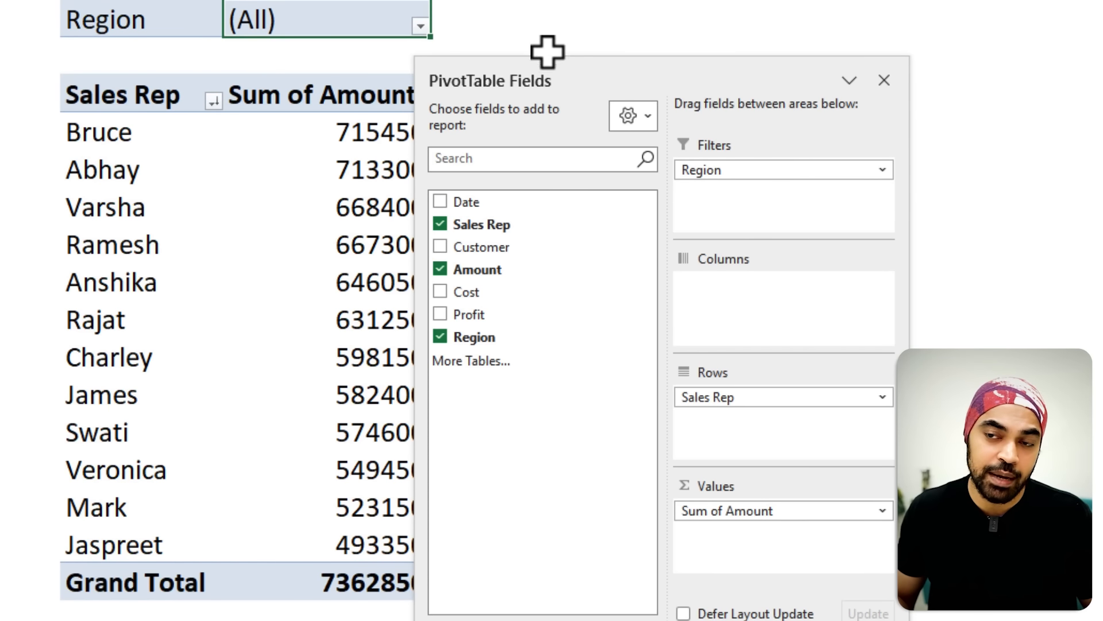
{"action": "left_click_drag", "start_coordinate": [674, 72], "coordinate": [788, 52]}
{"action": "left_click", "coordinate": [423, 29]}
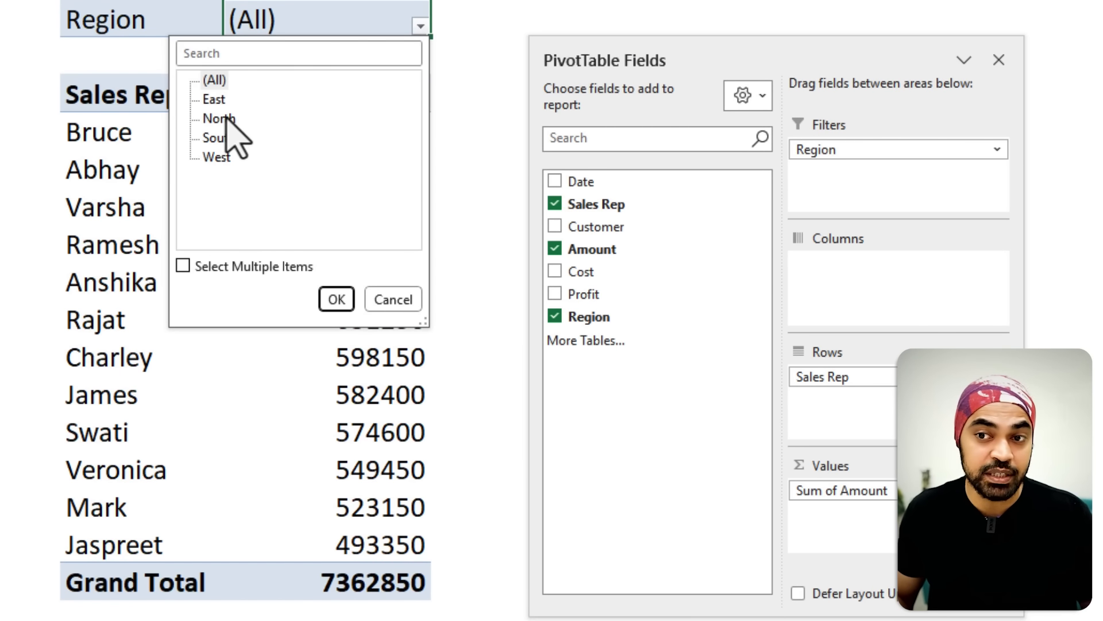
{"action": "key", "text": "Escape"}
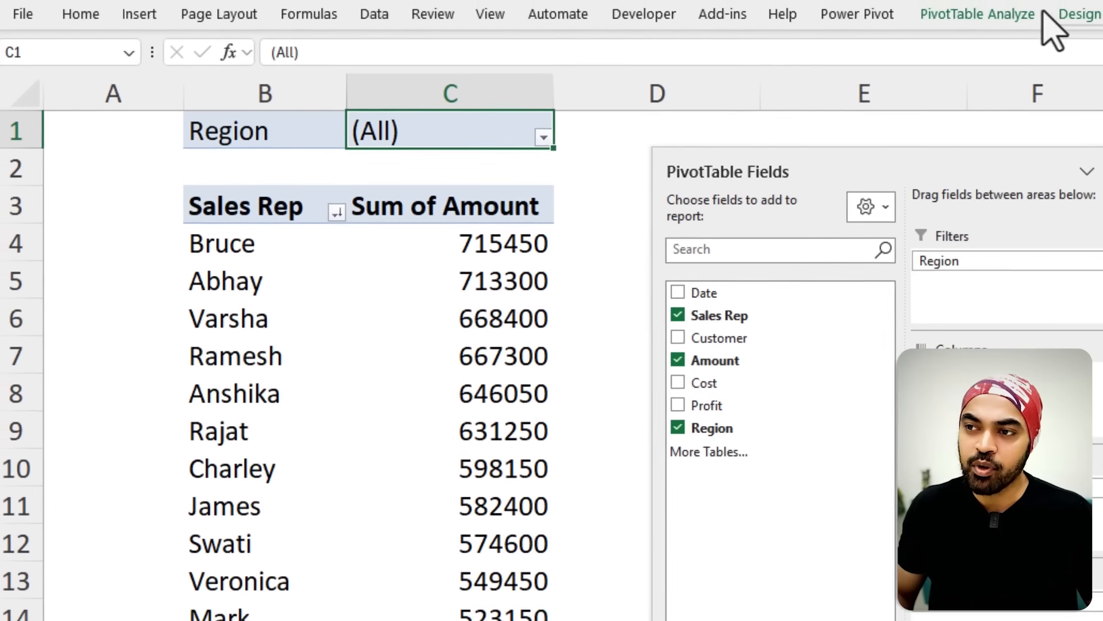
- Generate report filter pages for the Region filter and view the resulting North, South and West sheets
{"action": "left_click", "coordinate": [994, 26]}
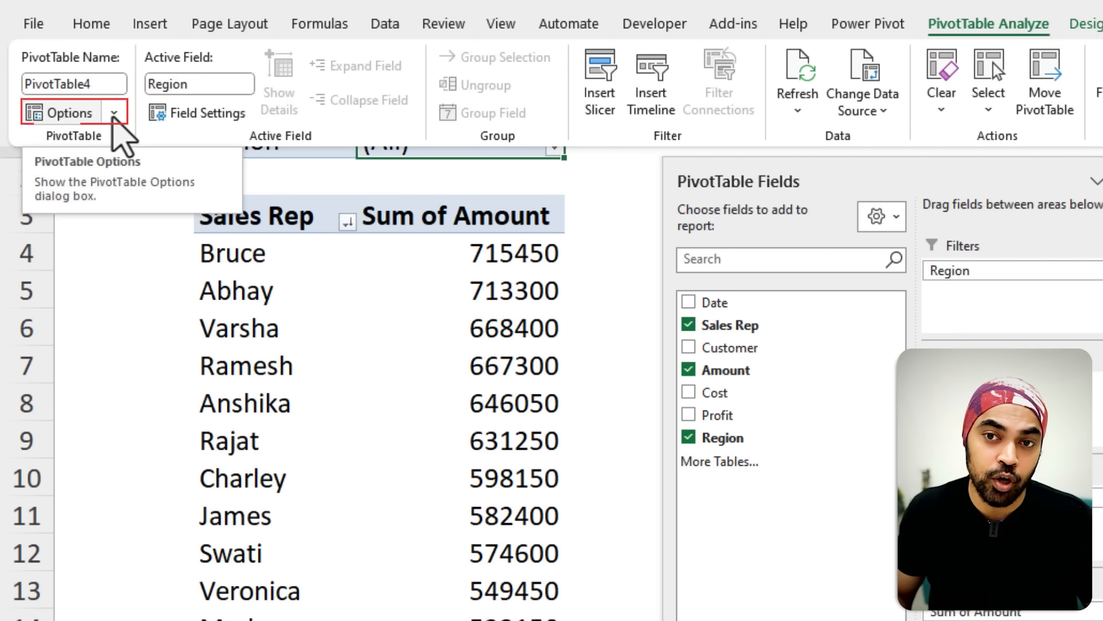
{"action": "left_click", "coordinate": [115, 114]}
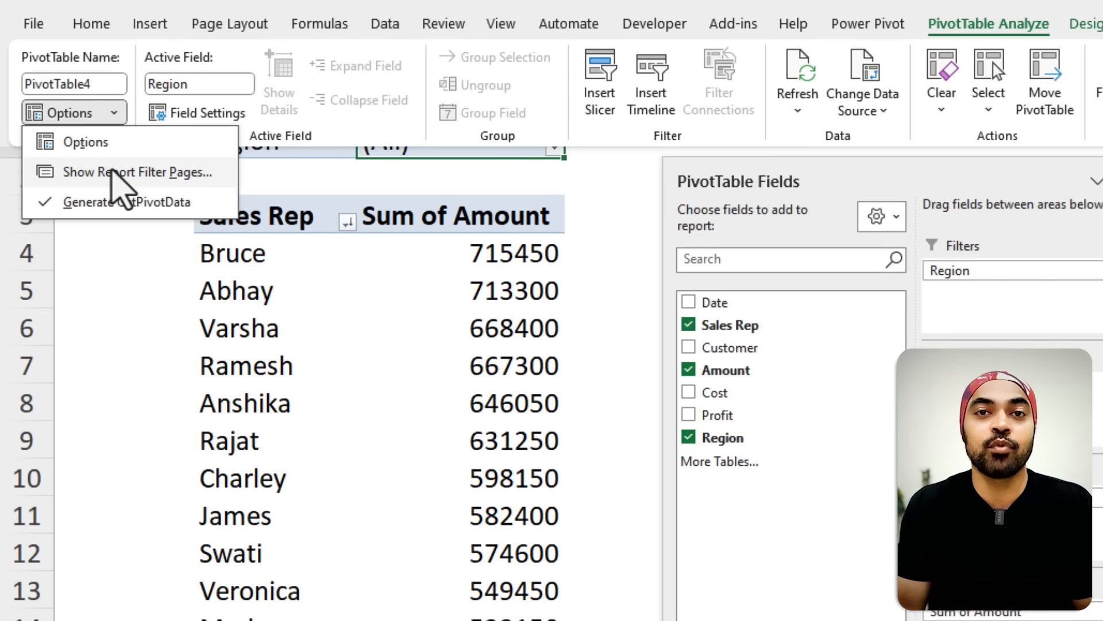
{"action": "left_click", "coordinate": [115, 173]}
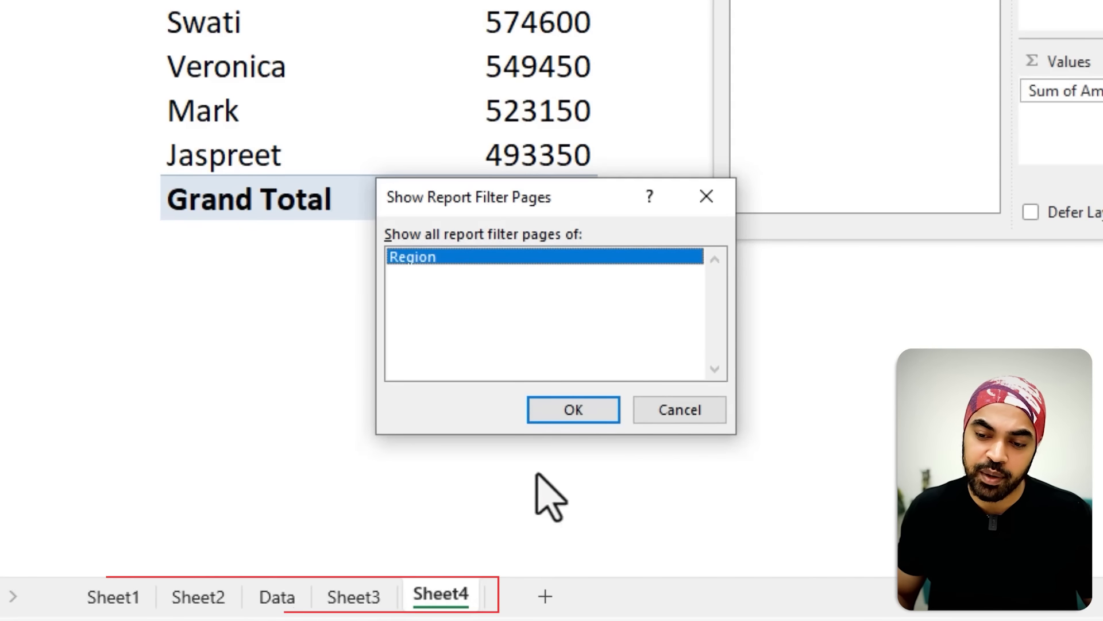
{"action": "left_click", "coordinate": [557, 409]}
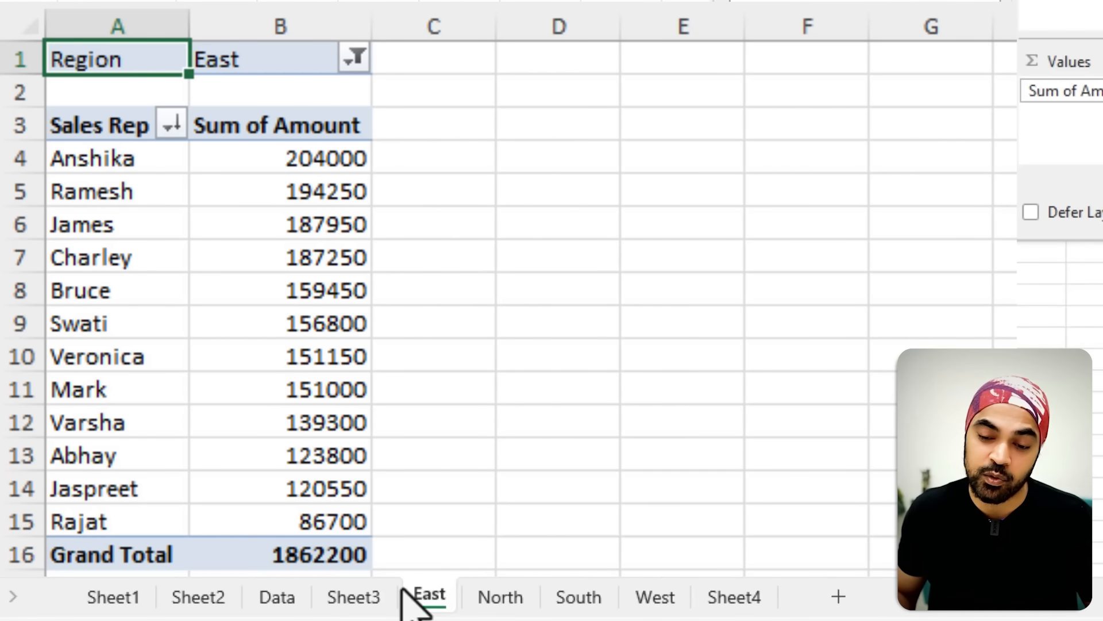
{"action": "left_click", "coordinate": [498, 598]}
{"action": "left_click", "coordinate": [595, 600]}
{"action": "left_click", "coordinate": [661, 601]}
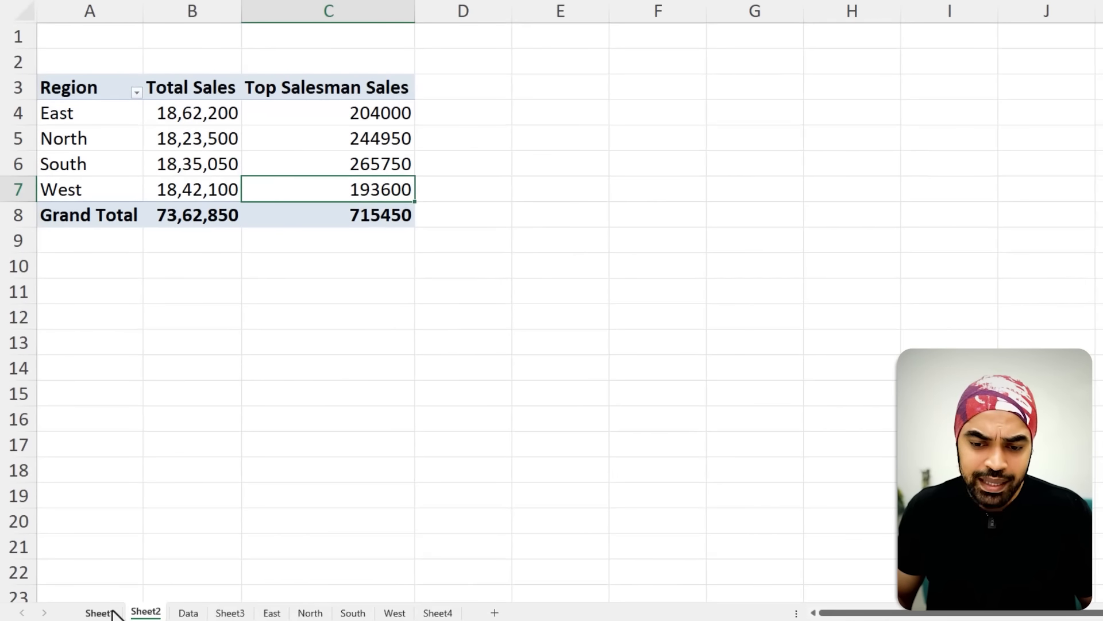
- Examine the sales reps ranked by amount within the East region of the Sheet1 pivot table
{"action": "left_click", "coordinate": [110, 613]}
{"action": "scroll", "coordinate": [645, 264], "scroll_direction": "up", "scroll_amount": 10}
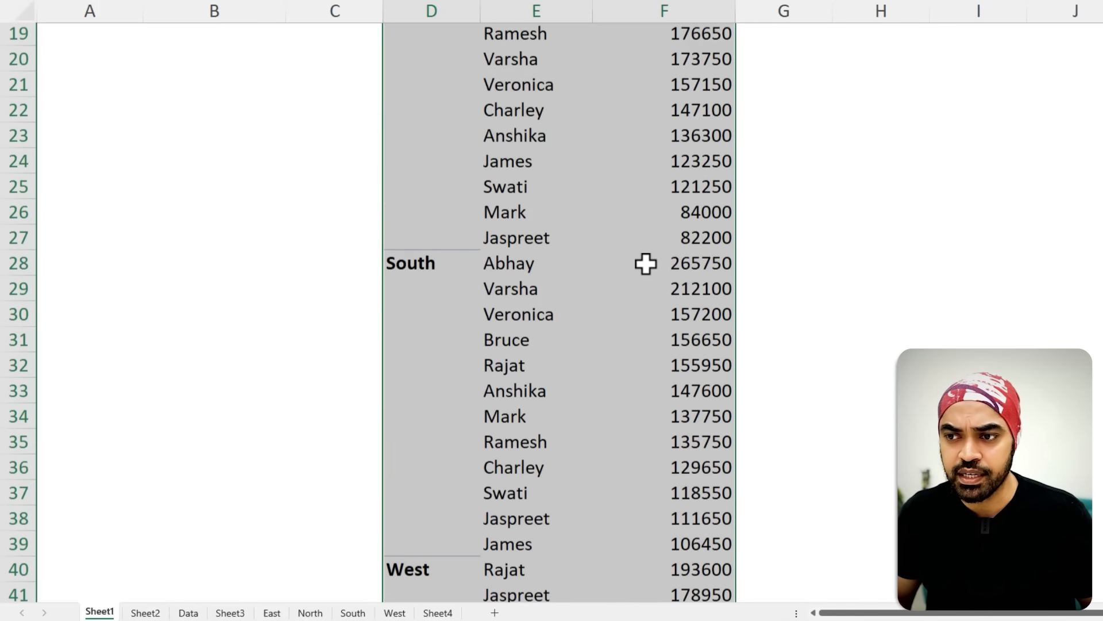
{"action": "left_click", "coordinate": [645, 263]}
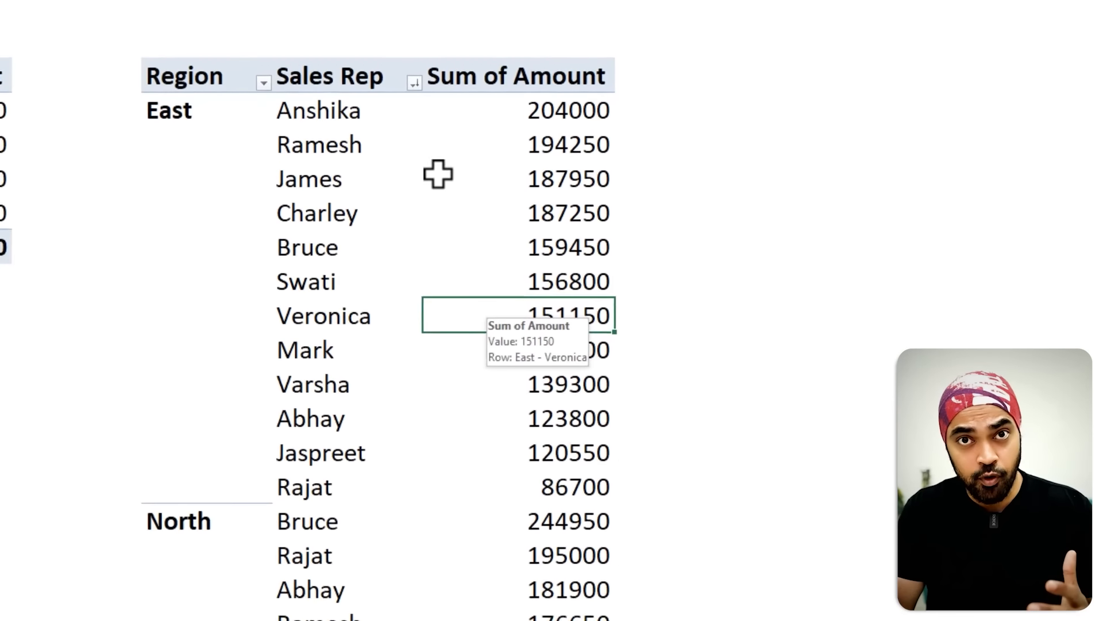
{"action": "left_click_drag", "start_coordinate": [216, 91], "coordinate": [601, 529]}
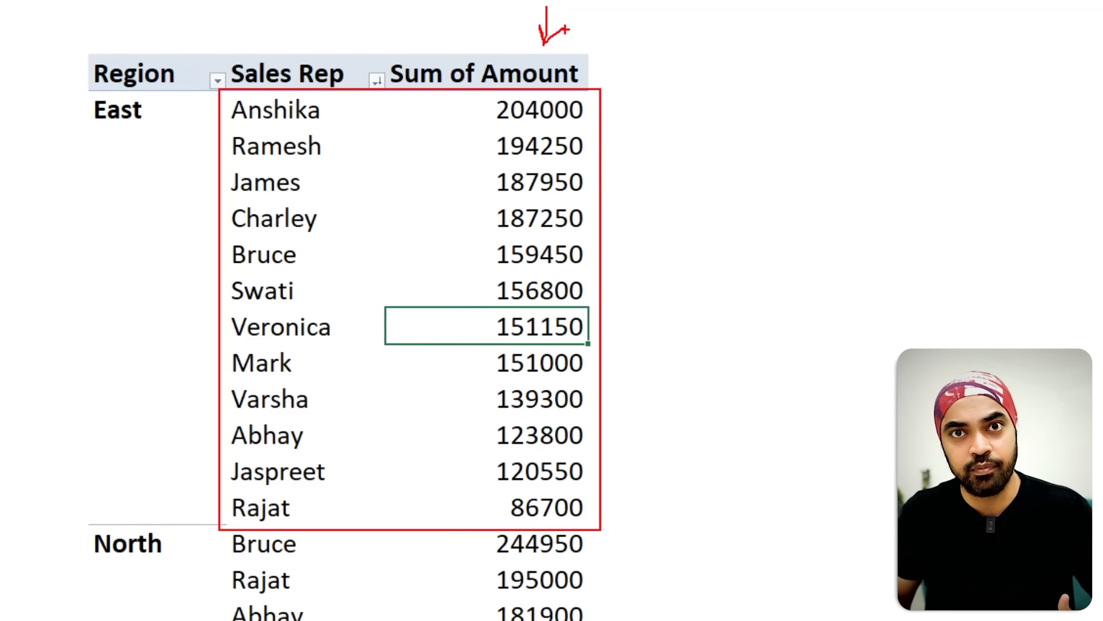
{"action": "key", "text": "Escape"}
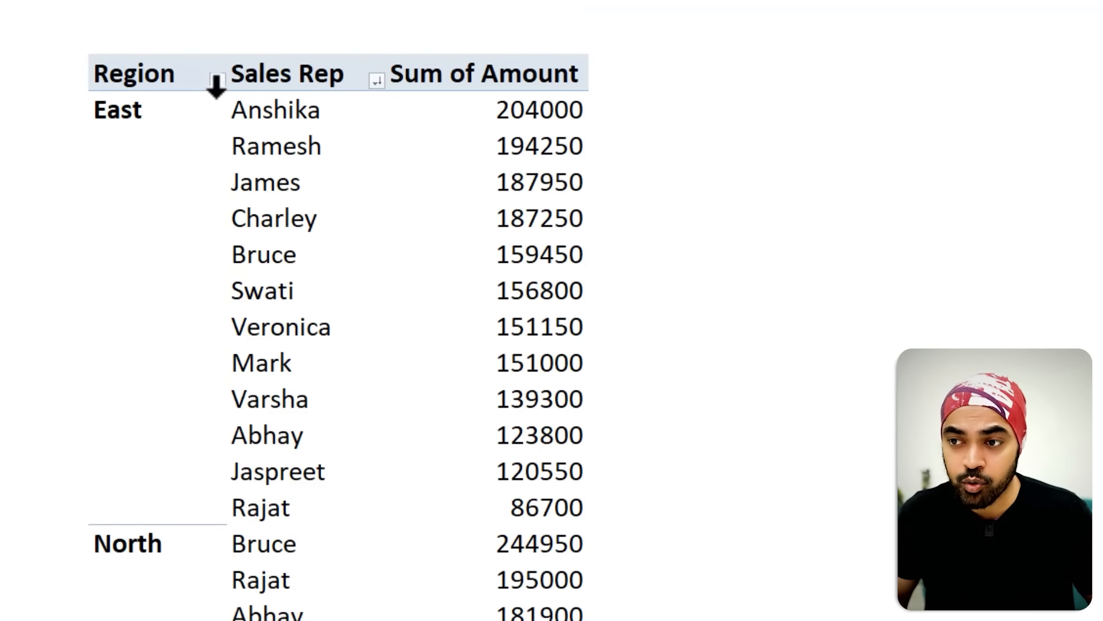
{"action": "key", "text": "ctrl+2"}
{"action": "left_click_drag", "start_coordinate": [216, 95], "coordinate": [624, 129]}
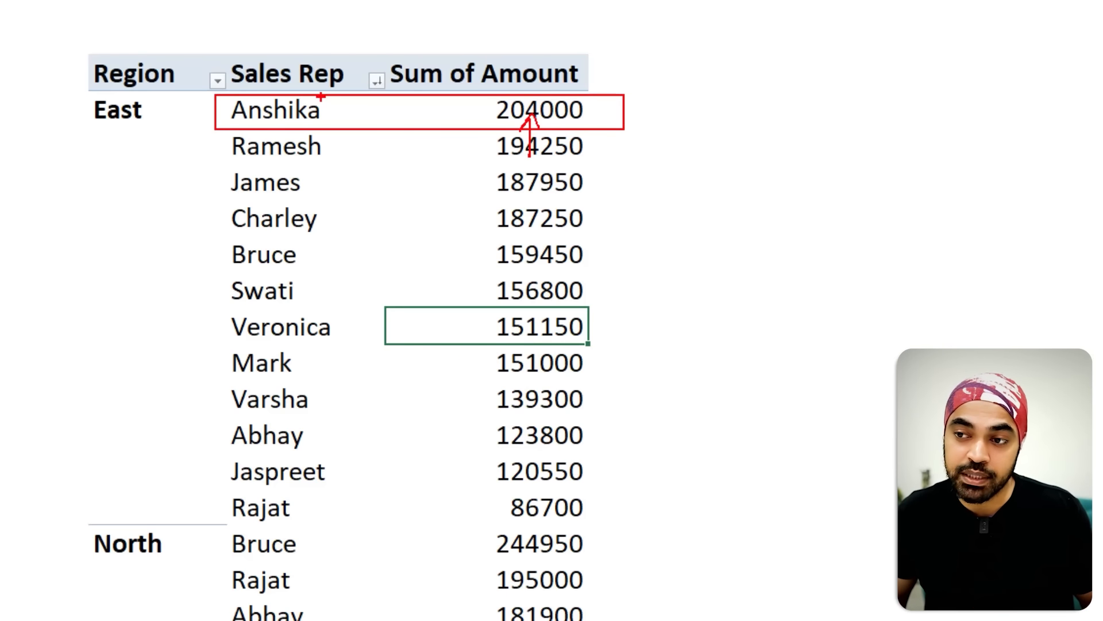
{"action": "left_click_drag", "start_coordinate": [233, 101], "coordinate": [281, 66]}
{"action": "key", "text": "Escape"}
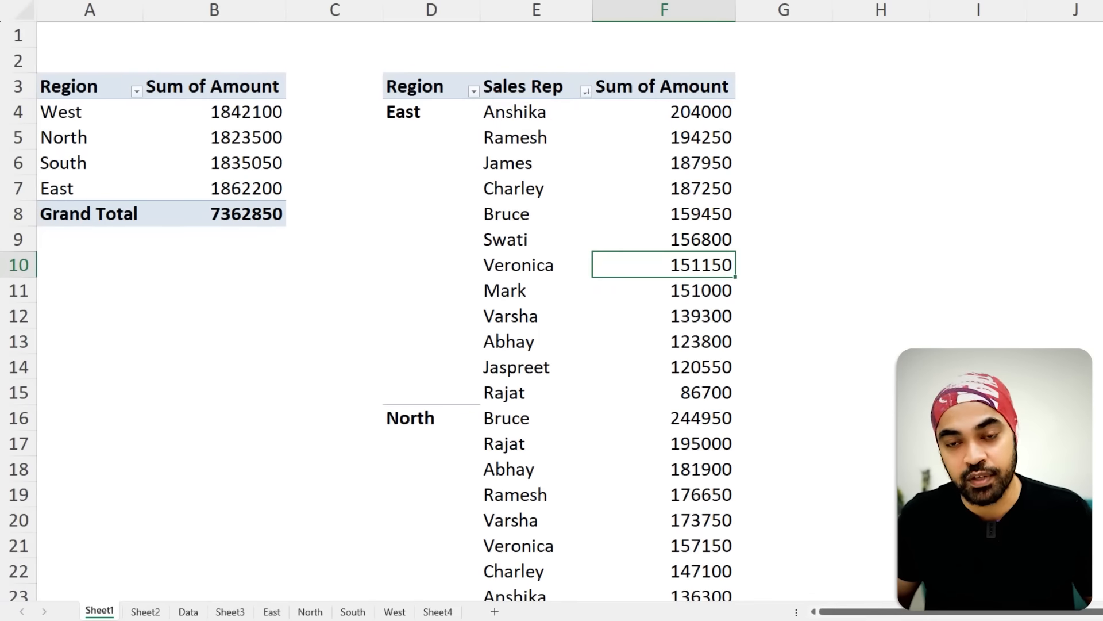
- Start a new measure named Top Salesman in the Data table from Sheet2 and enlarge its dialog
{"action": "left_click", "coordinate": [151, 610]}
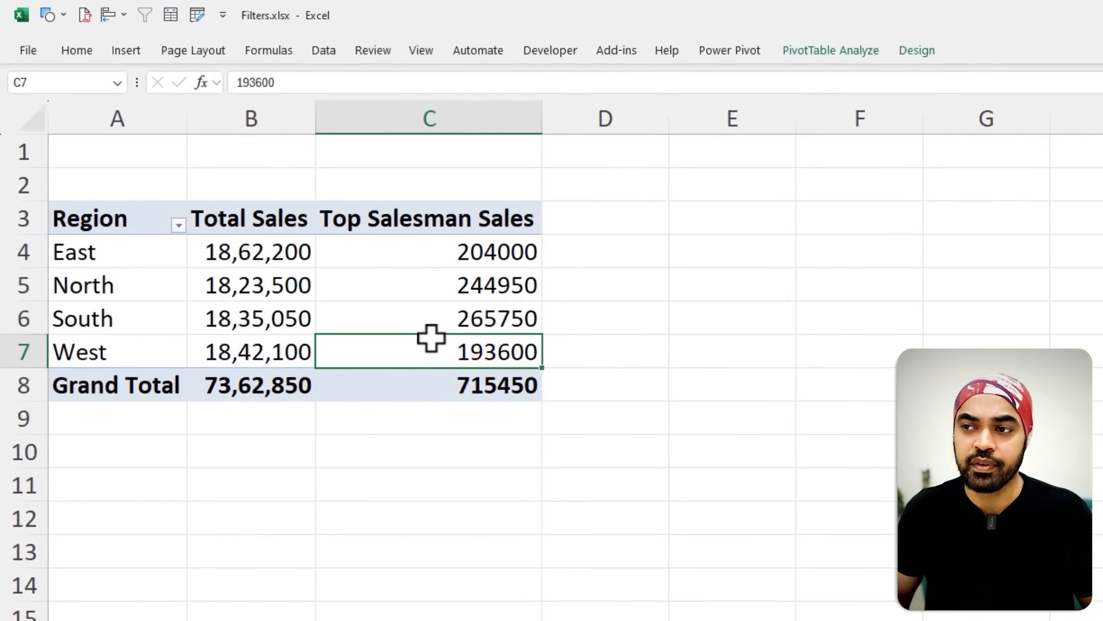
{"action": "left_click", "coordinate": [736, 55]}
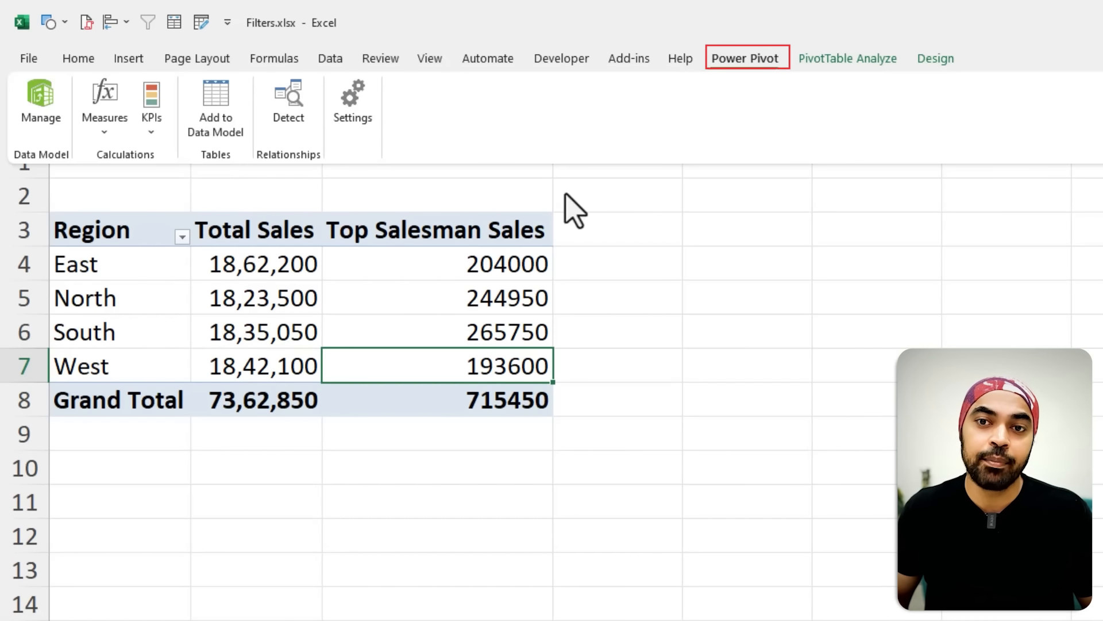
{"action": "left_click", "coordinate": [109, 136]}
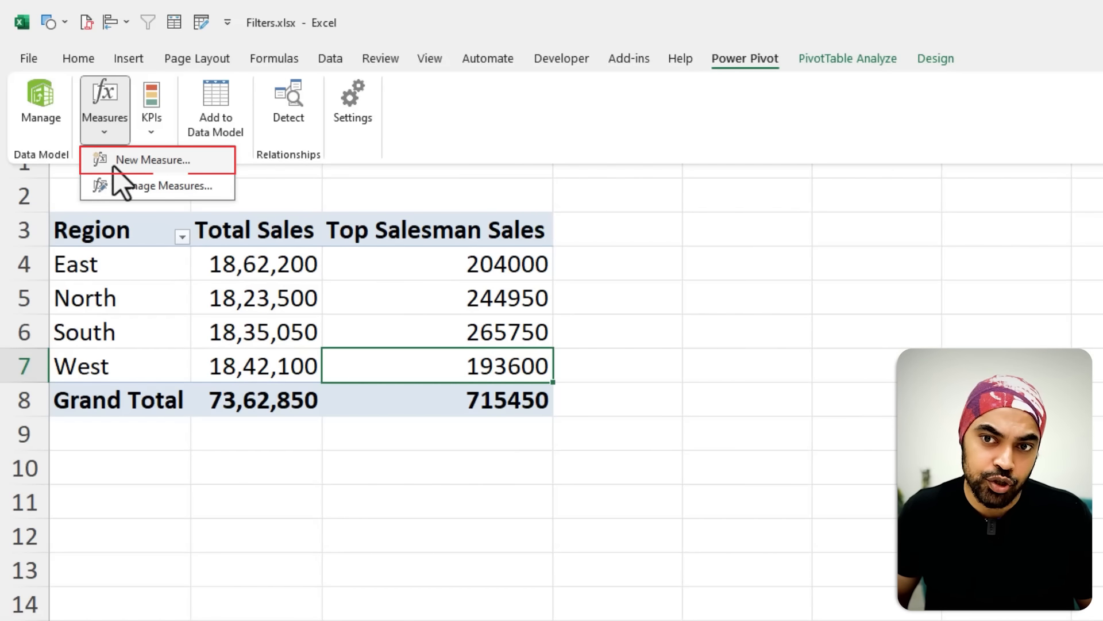
{"action": "left_click", "coordinate": [196, 168]}
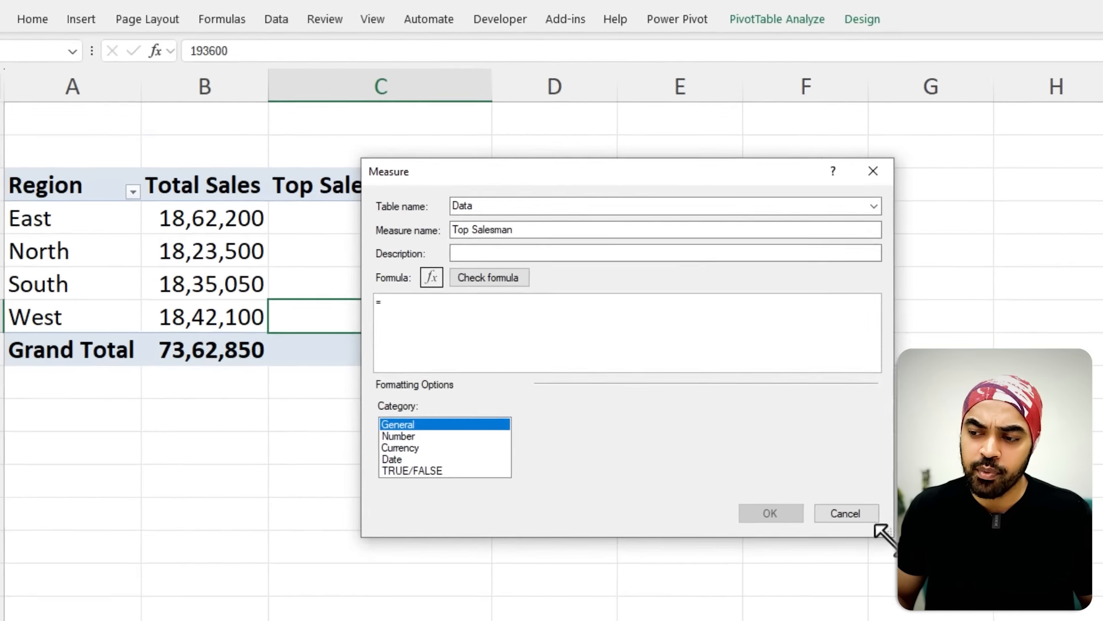
{"action": "left_click_drag", "start_coordinate": [879, 534], "coordinate": [1102, 620]}
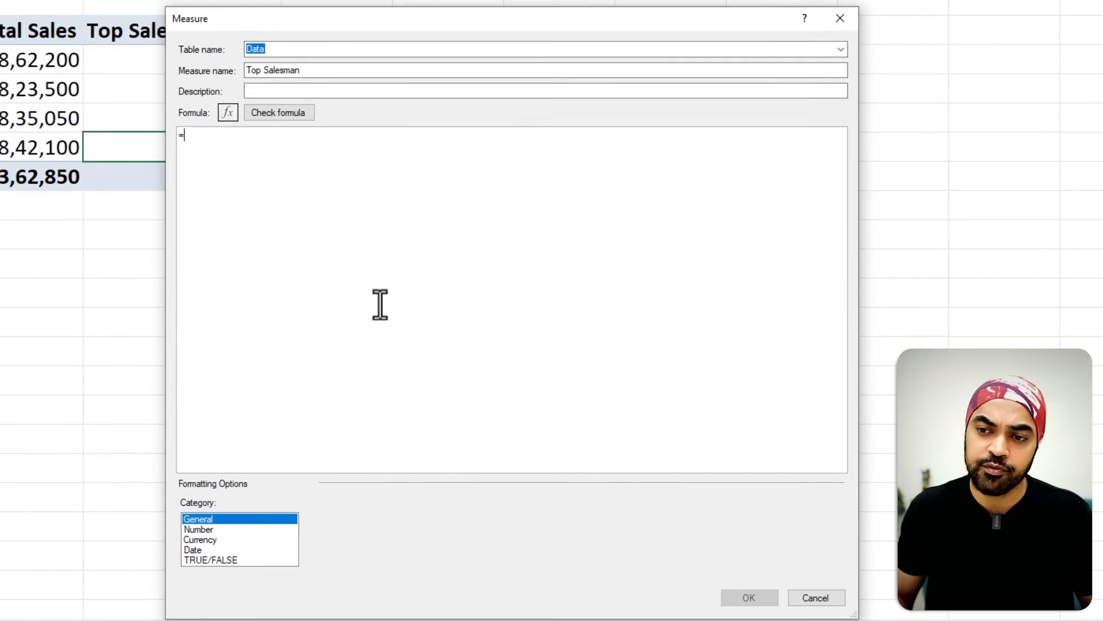
- Enter a formula that takes the top 1 sales rep by total sales: TOPN(1, VALUES(Data[Sales Rep]), [Total Sales])
{"action": "type", "text": "TOPN("}
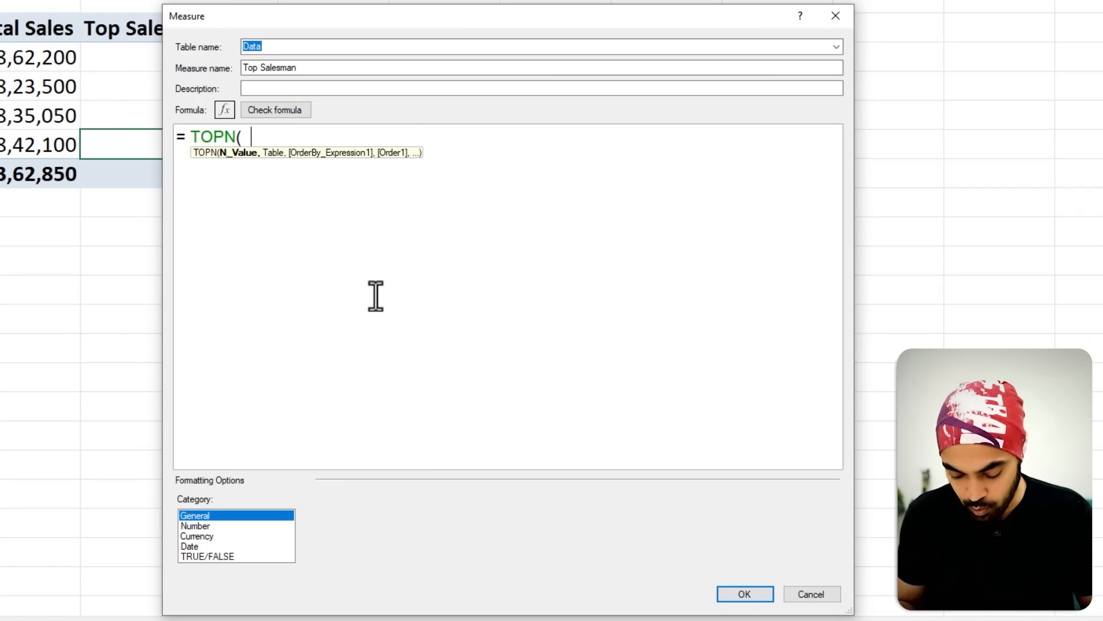
{"action": "type", "text": "1, "}
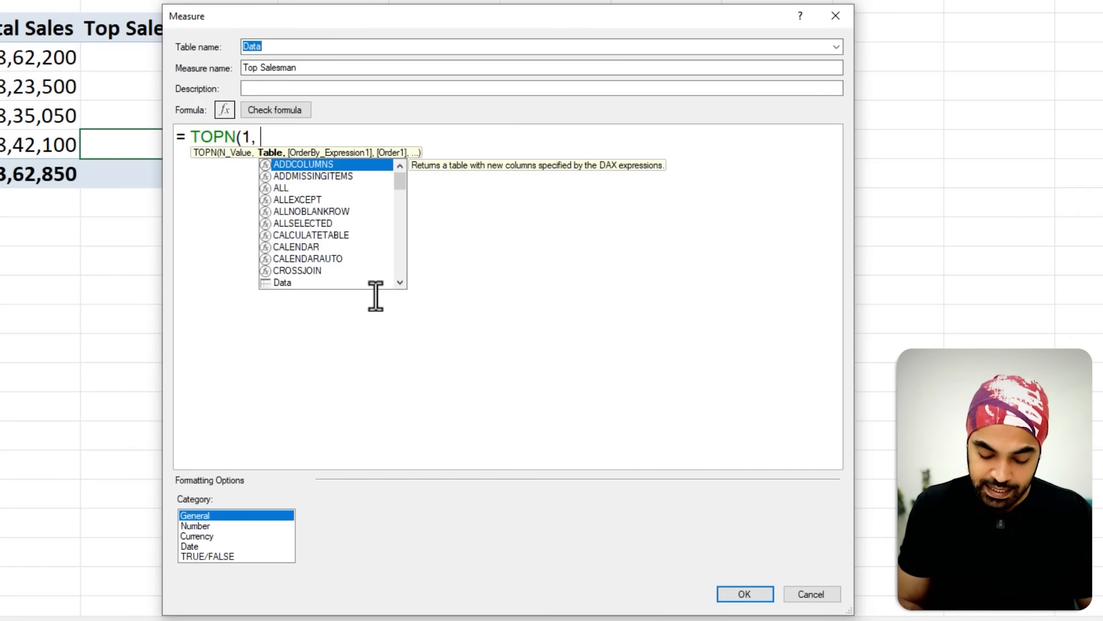
{"action": "type", "text": "VALUES("}
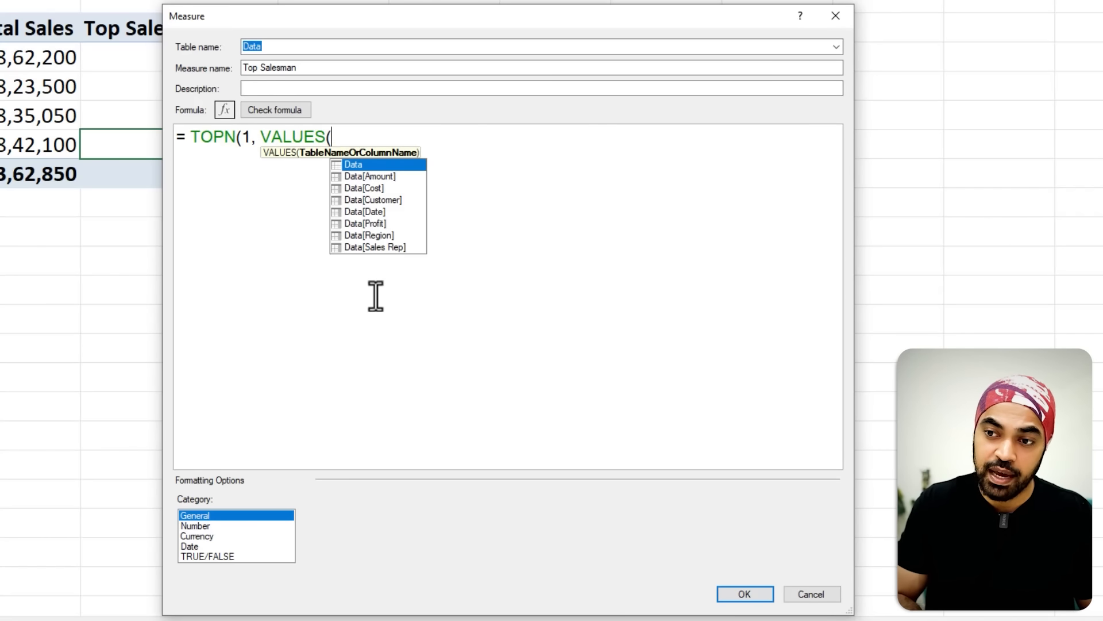
{"action": "type", "text": "Data[Sales Rep])"}
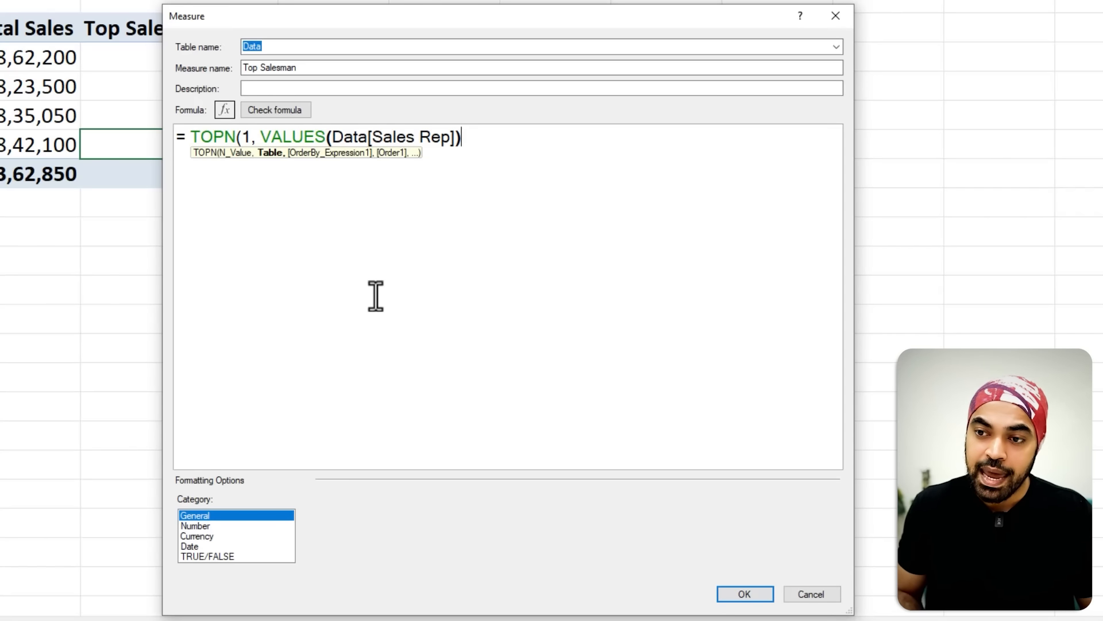
{"action": "type", "text": ","}
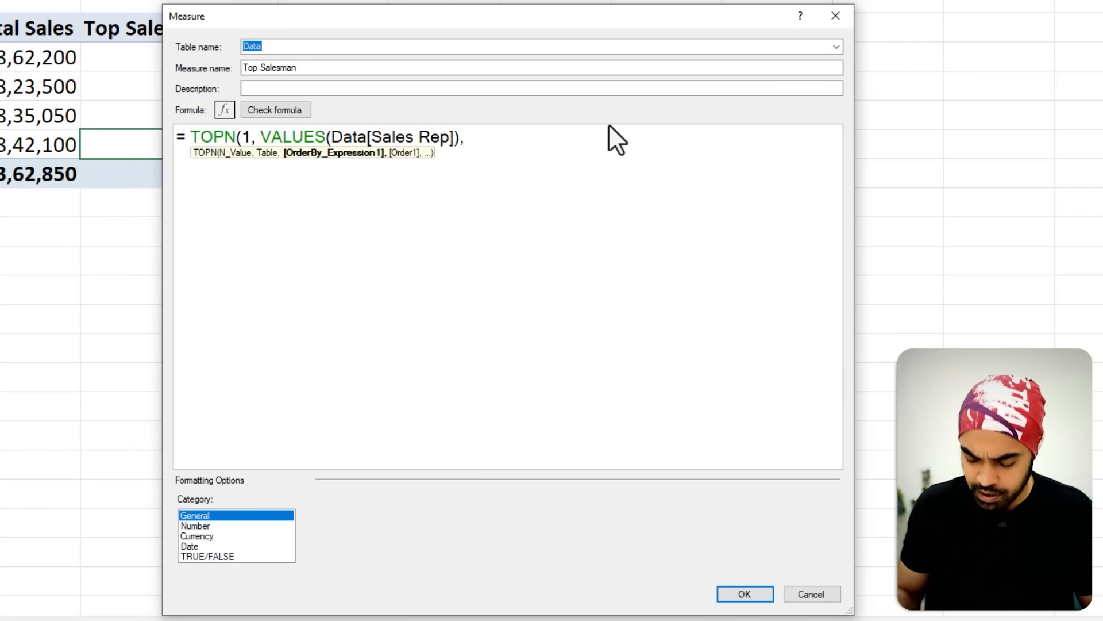
{"action": "type", "text": "[TO"}
{"action": "key", "text": "Down"}
{"action": "key", "text": "Tab"}
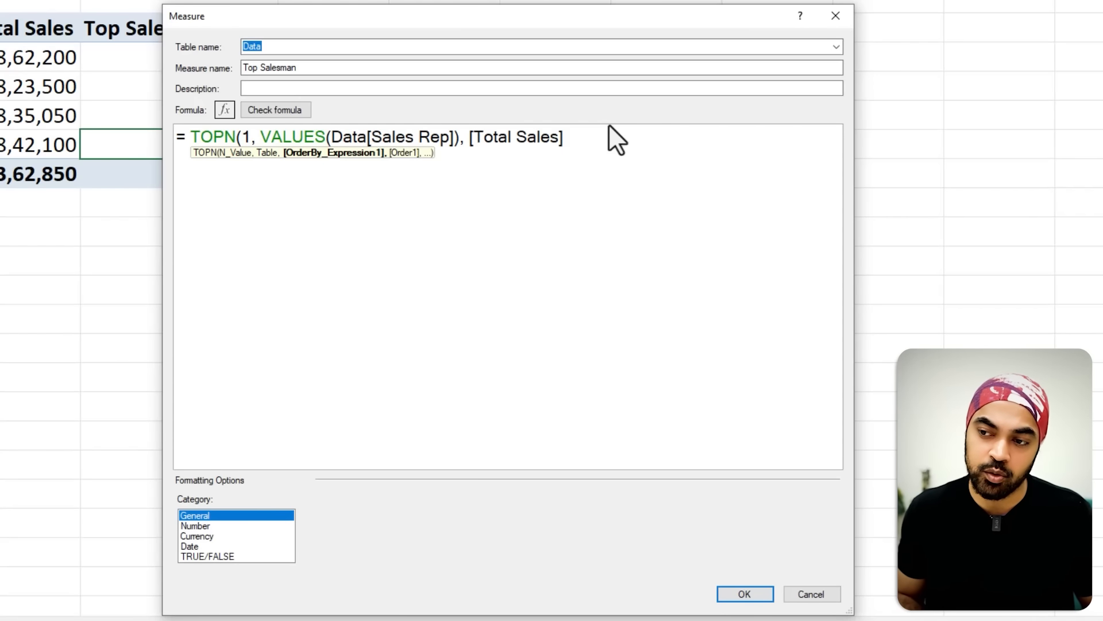
{"action": "type", "text": ")"}
- Wrap the TOPN expression in an opening CONCATENATEX function, with TOPN placed on its own line as the table argument
{"action": "key", "text": "ctrl+shift+Left"}
{"action": "key", "text": "ctrl+shift+Left"}
{"action": "key", "text": "ctrl+shift+Left"}
{"action": "key", "text": "ctrl+shift+Left"}
{"action": "key", "text": "ctrl+shift+Left"}
{"action": "key", "text": "ctrl+shift+Left"}
{"action": "key", "text": "ctrl+shift+Left"}
{"action": "key", "text": "ctrl+shift+Left"}
{"action": "key", "text": "ctrl+shift+Left"}
{"action": "key", "text": "ctrl+shift+Left"}
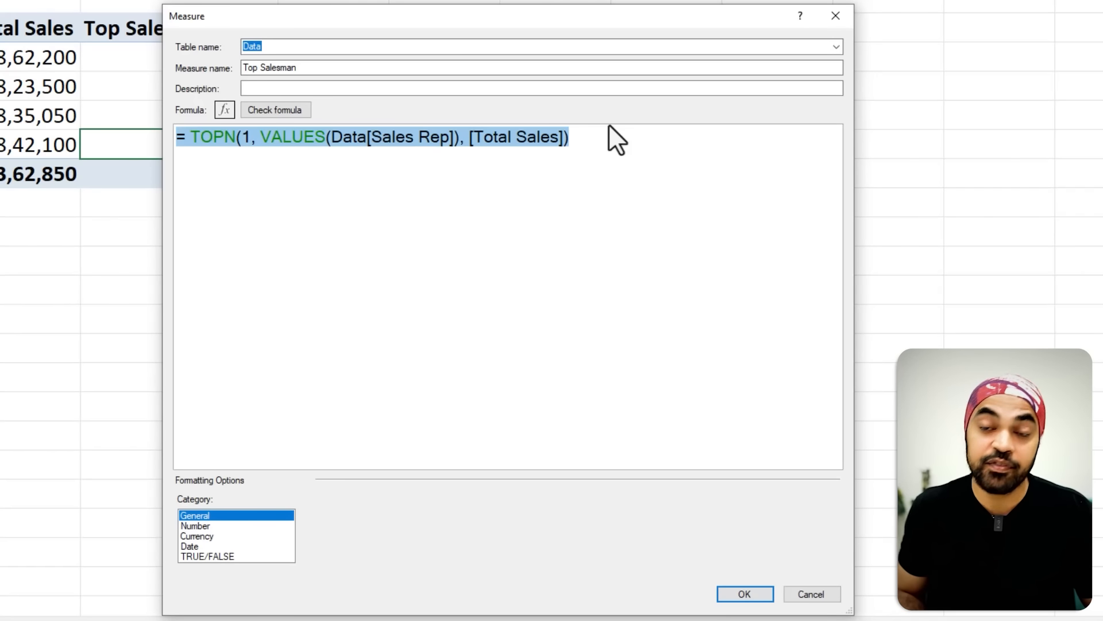
{"action": "key", "text": "Left"}
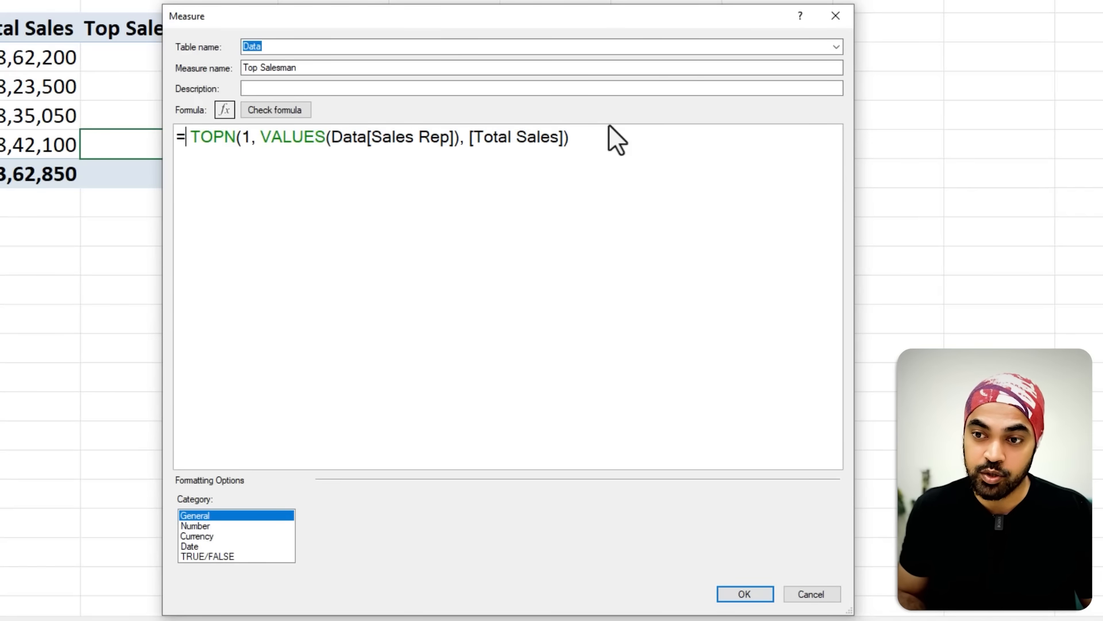
{"action": "type", "text": "conca"}
{"action": "key", "text": "Down"}
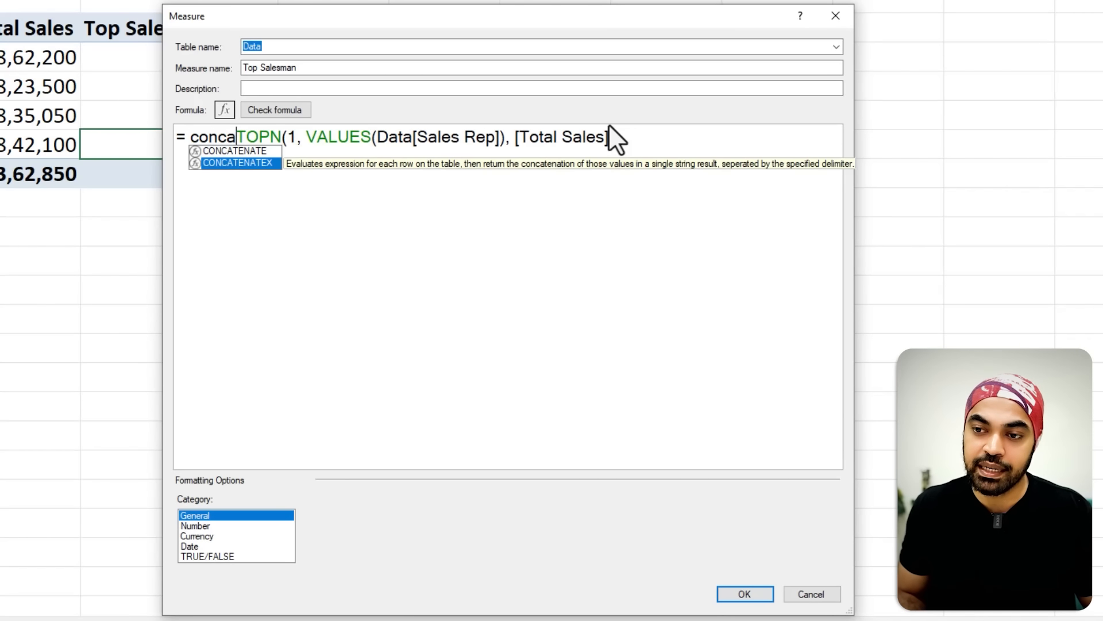
{"action": "key", "text": "Tab"}
{"action": "key", "text": "alt+Return"}
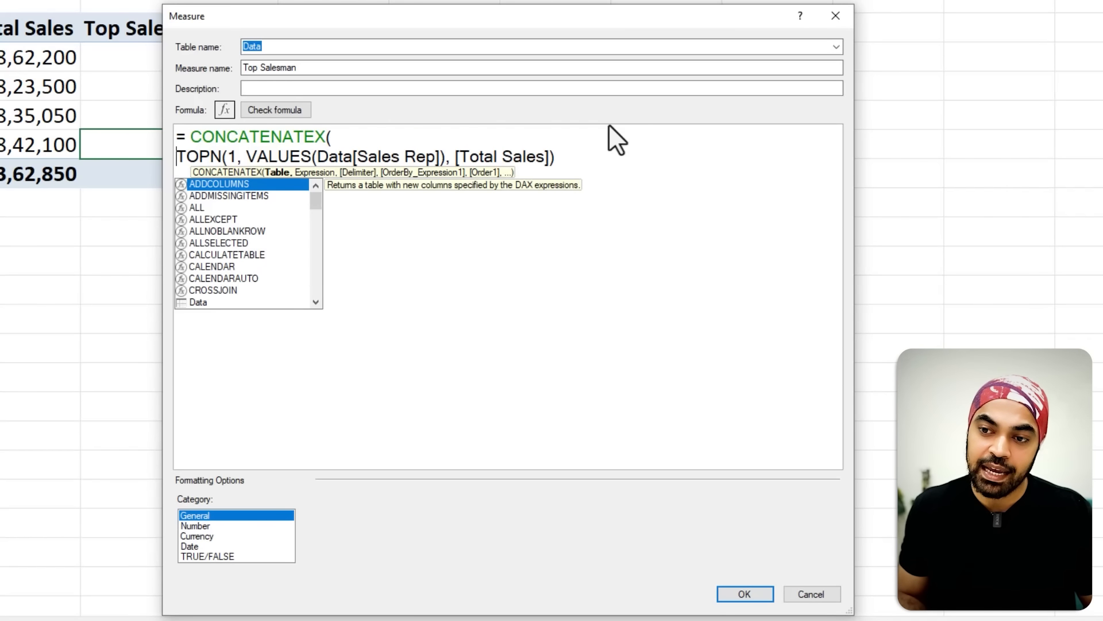
{"action": "key", "text": "Down"}
{"action": "key", "text": "Escape"}
{"action": "key", "text": "shift+End"}
{"action": "key", "text": "End"}
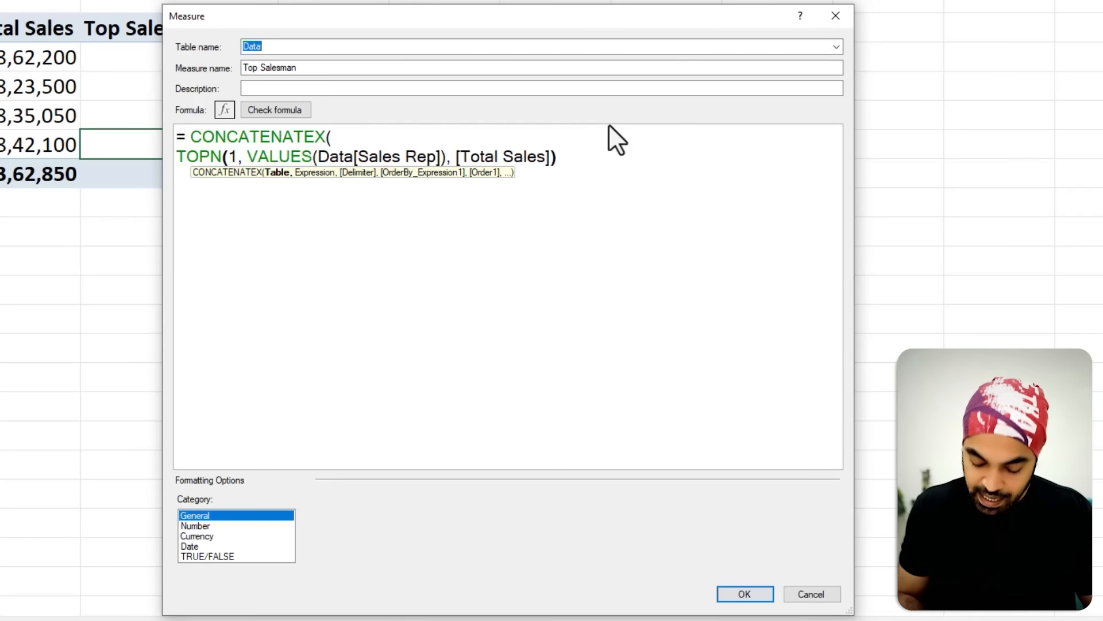
- Complete CONCATENATEX with [Sales Rep] as the expression and ", " as the delimiter, each on its own line, and close the function
{"action": "type", "text": ","}
{"action": "key", "text": "alt+Return"}
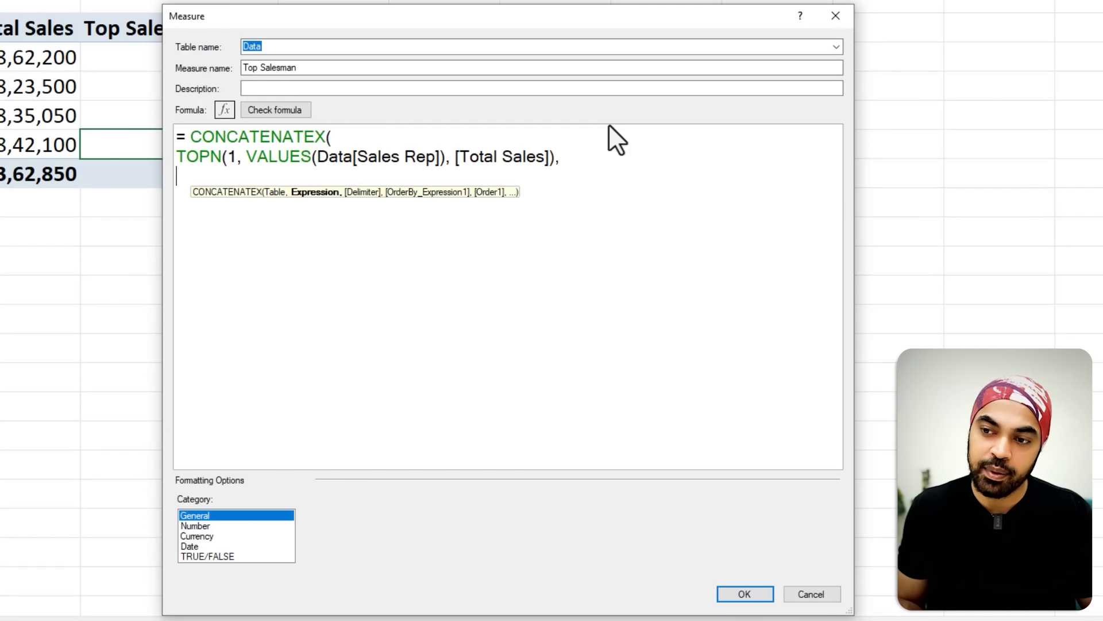
{"action": "type", "text": "[s"}
{"action": "key", "text": "Tab"}
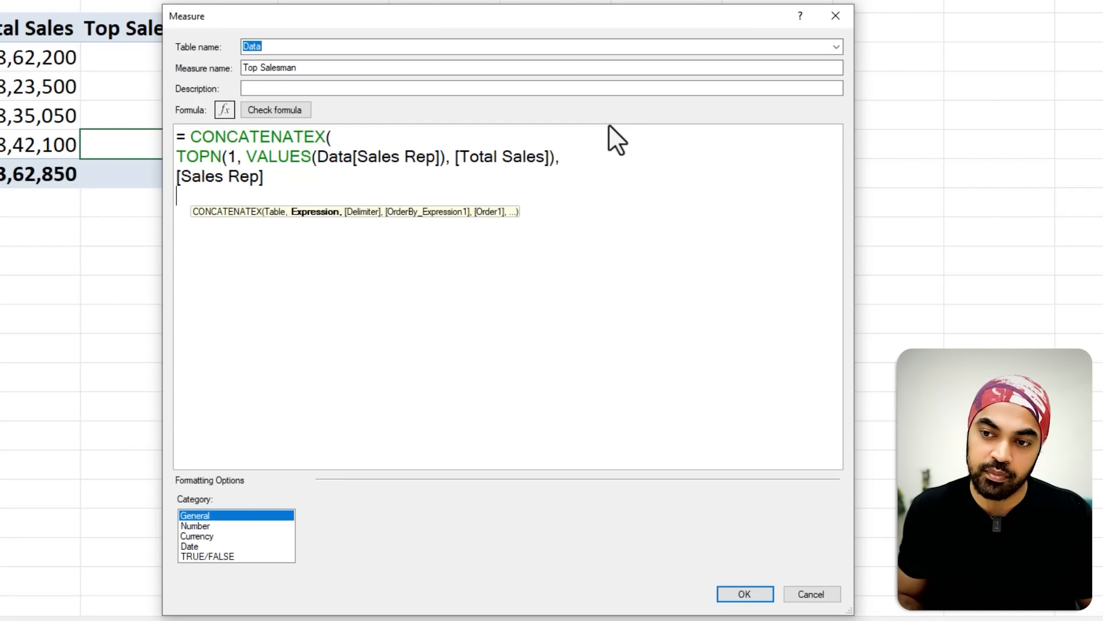
{"action": "type", "text": ","}
{"action": "key", "text": "alt+Return"}
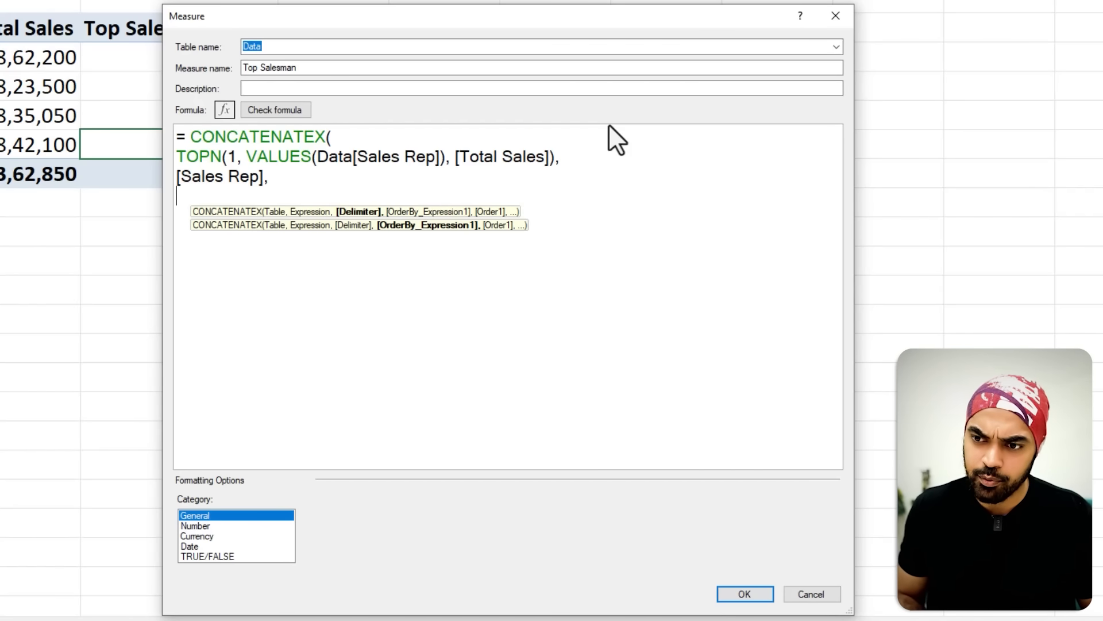
{"action": "type", "text": "\", \""}
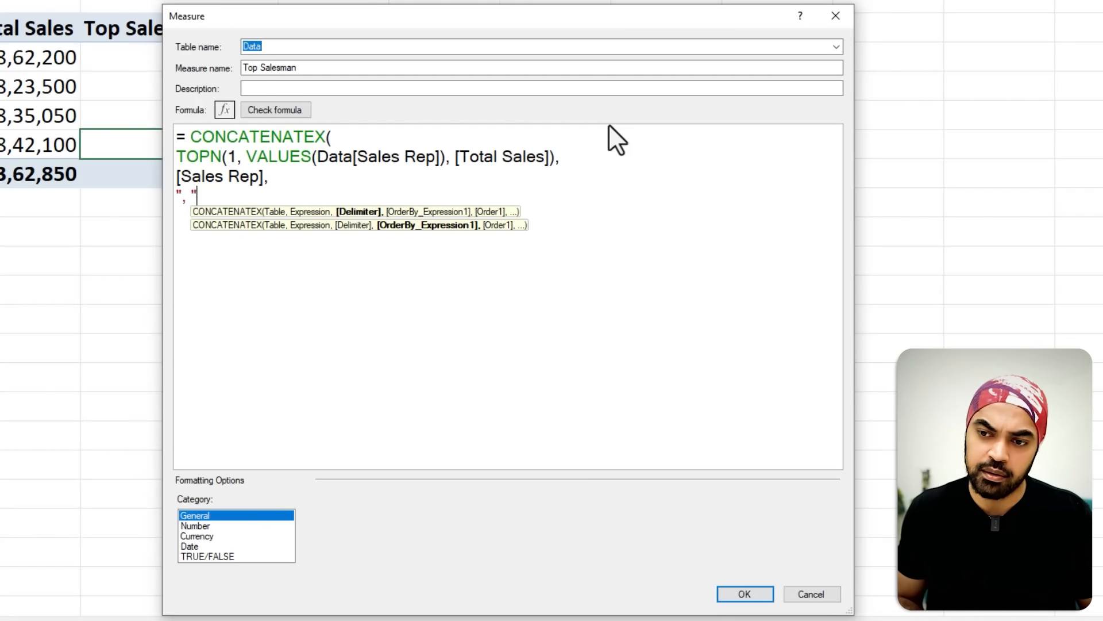
{"action": "key", "text": "alt+Return"}
{"action": "type", "text": ")"}
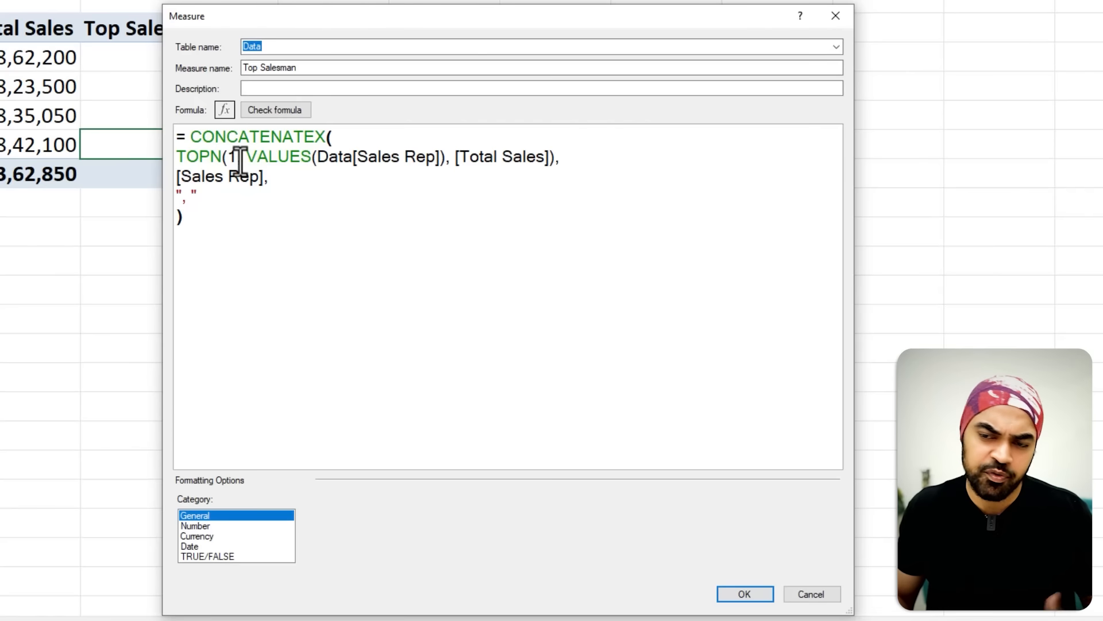
{"action": "key", "text": "alt+Return"}
- Validate the formula and save the Top Salesman measure, and select its Grand Total cell in the pivot table
{"action": "left_click", "coordinate": [275, 110]}
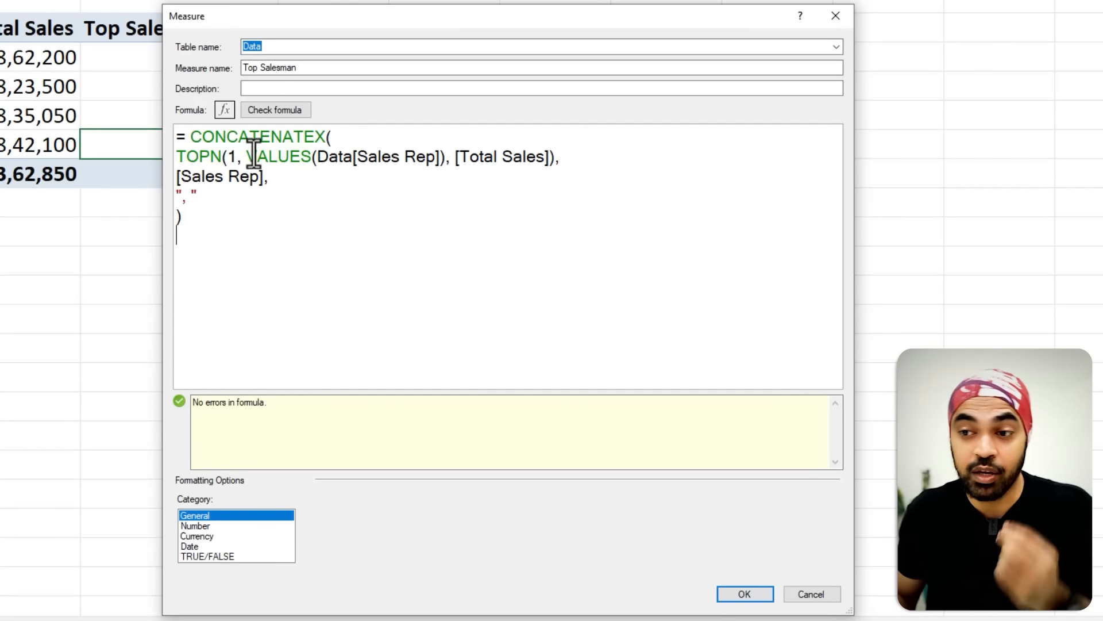
{"action": "left_click_drag", "start_coordinate": [194, 144], "coordinate": [300, 144]}
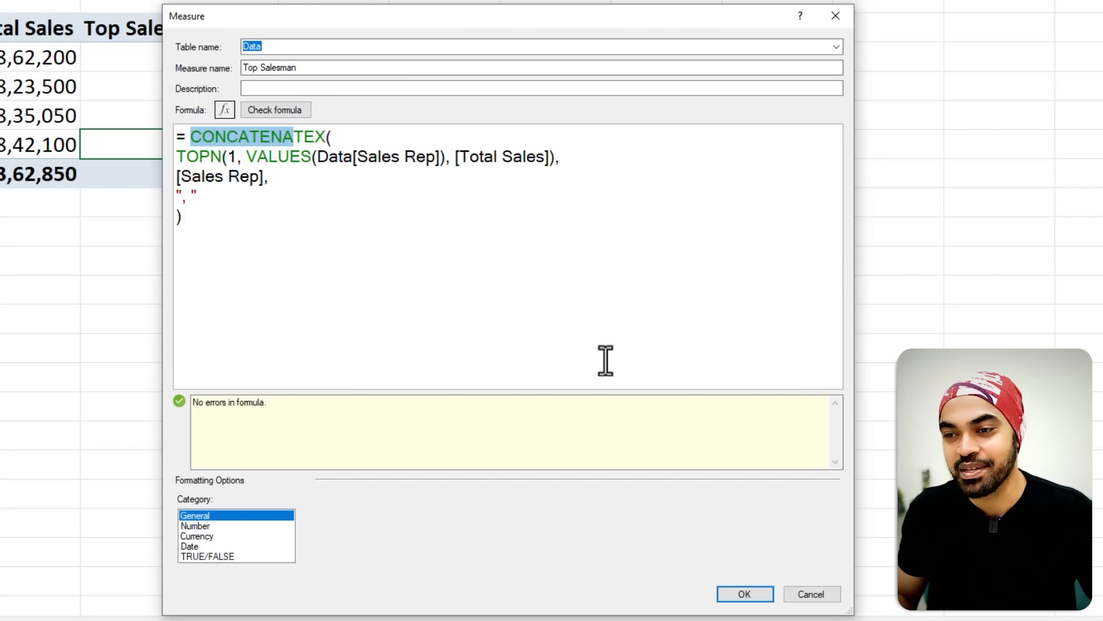
{"action": "left_click", "coordinate": [741, 595]}
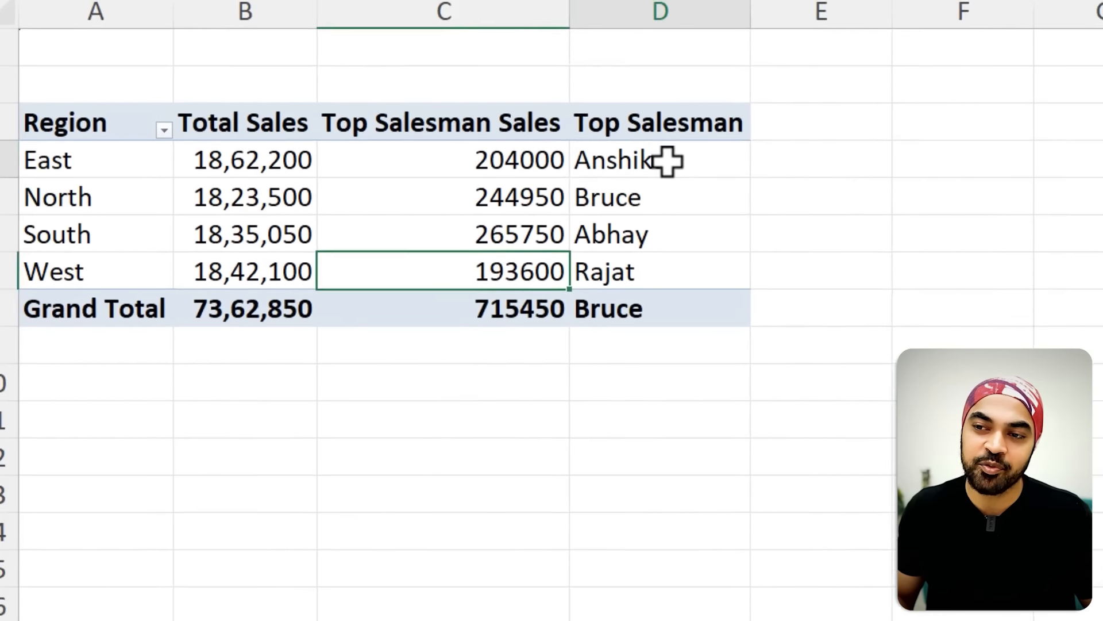
{"action": "left_click_drag", "start_coordinate": [359, 60], "coordinate": [361, 149]}
{"action": "left_click", "coordinate": [735, 344]}
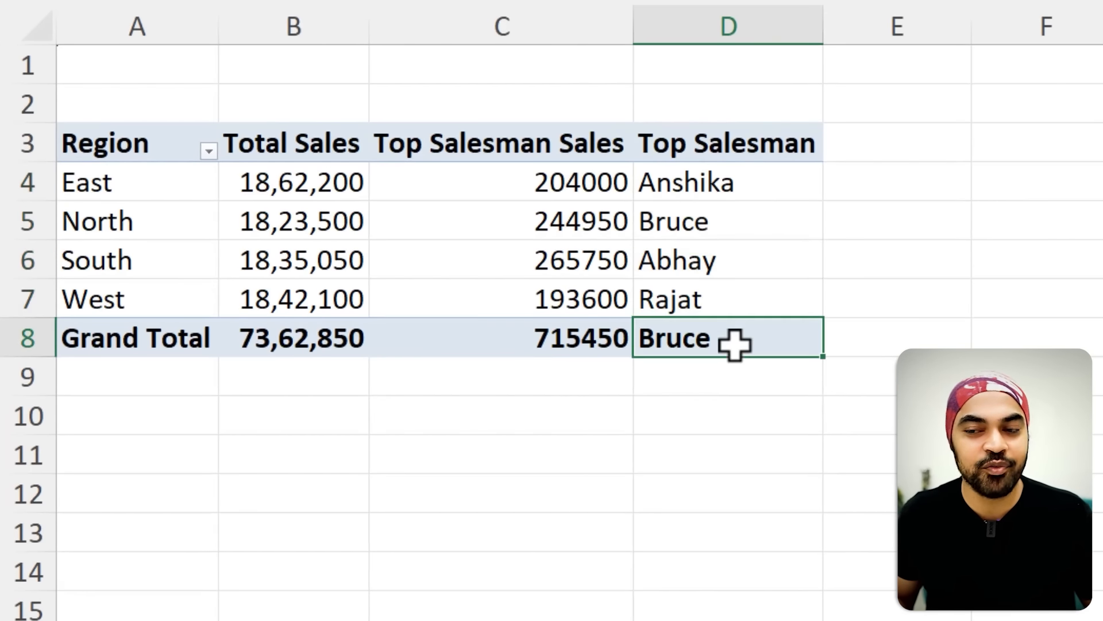
{"action": "mouse_move", "coordinate": [704, 230]}
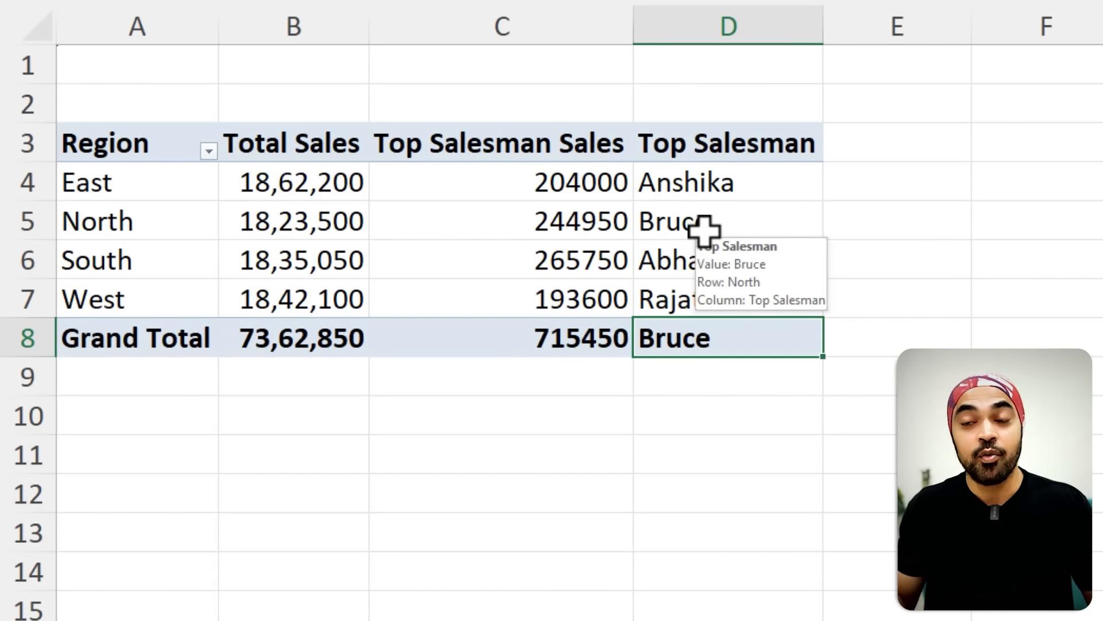